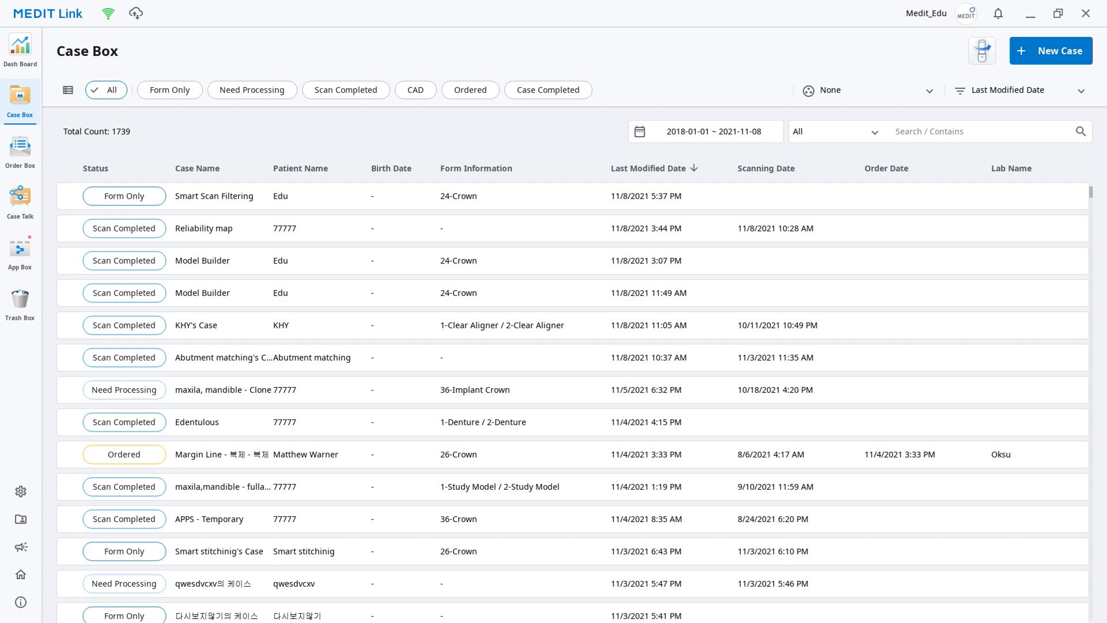
# Update Medit Model Builder to version 1.0.2.63 from the App Box.
pyautogui.click(22, 254)
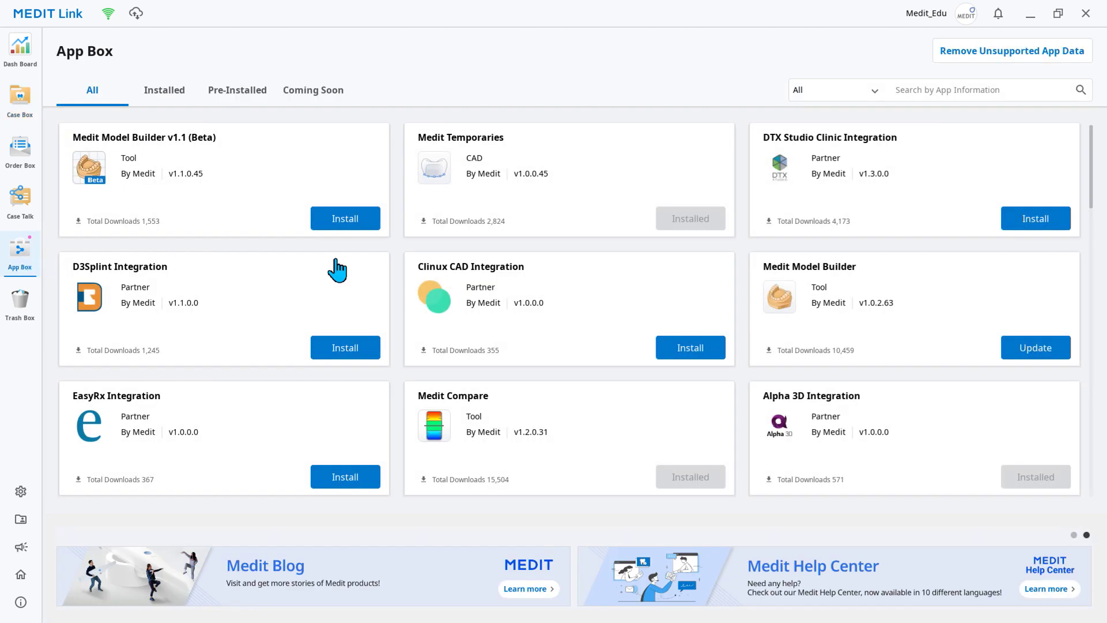
pyautogui.click(1064, 347)
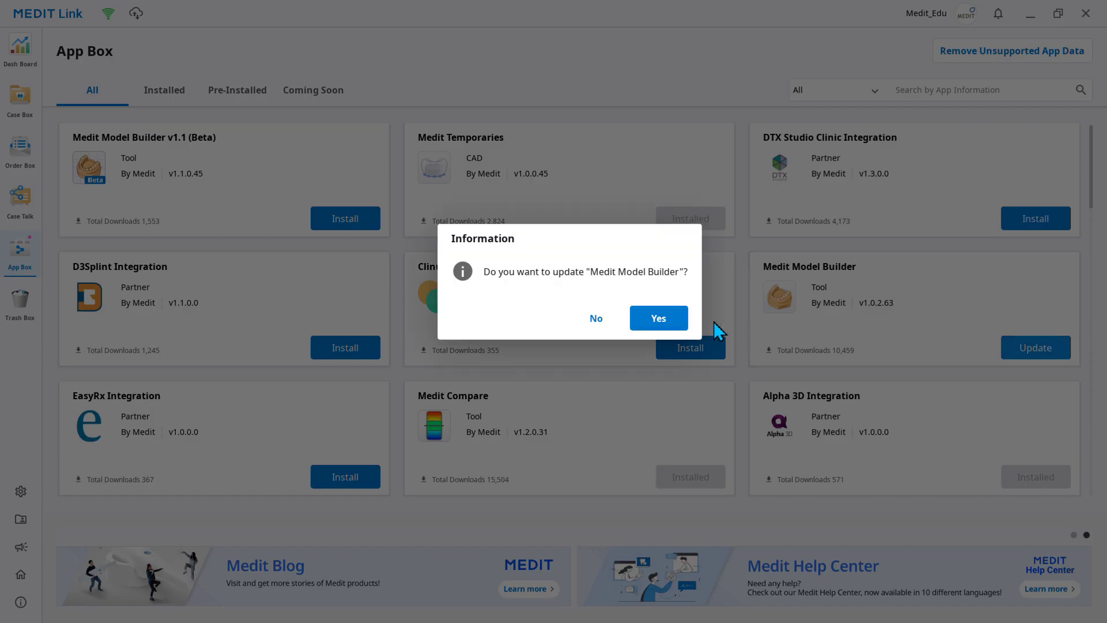
pyautogui.click(677, 317)
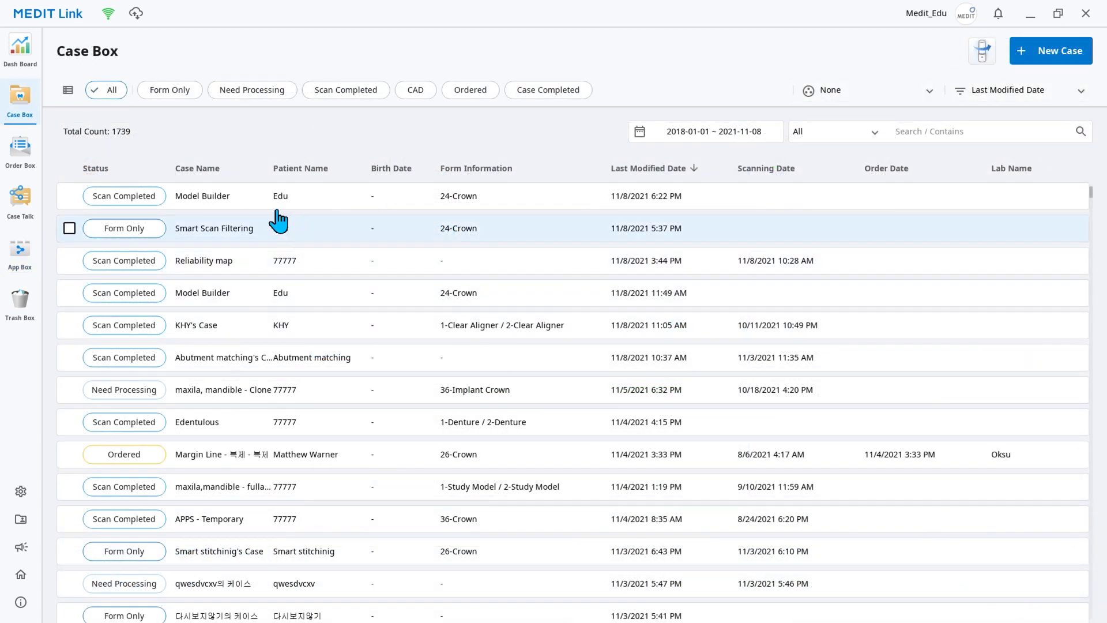
# Open the Model Builder case and hide the Occlusion, Mandible and Pre-Op scans.
pyautogui.doubleClick(248, 196)
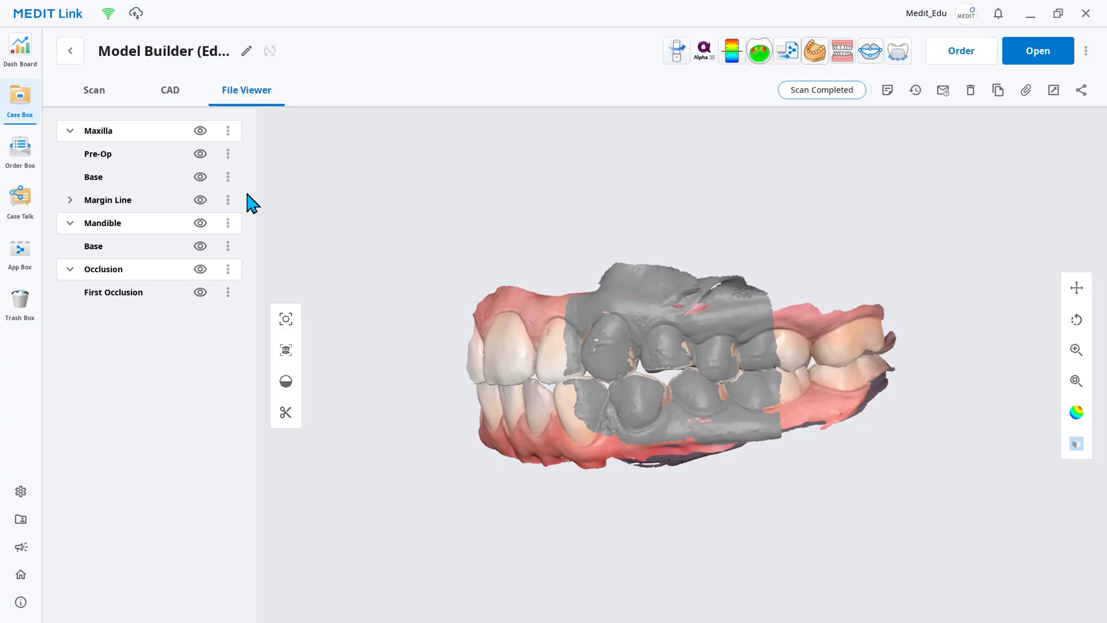
pyautogui.click(200, 269)
pyautogui.click(200, 223)
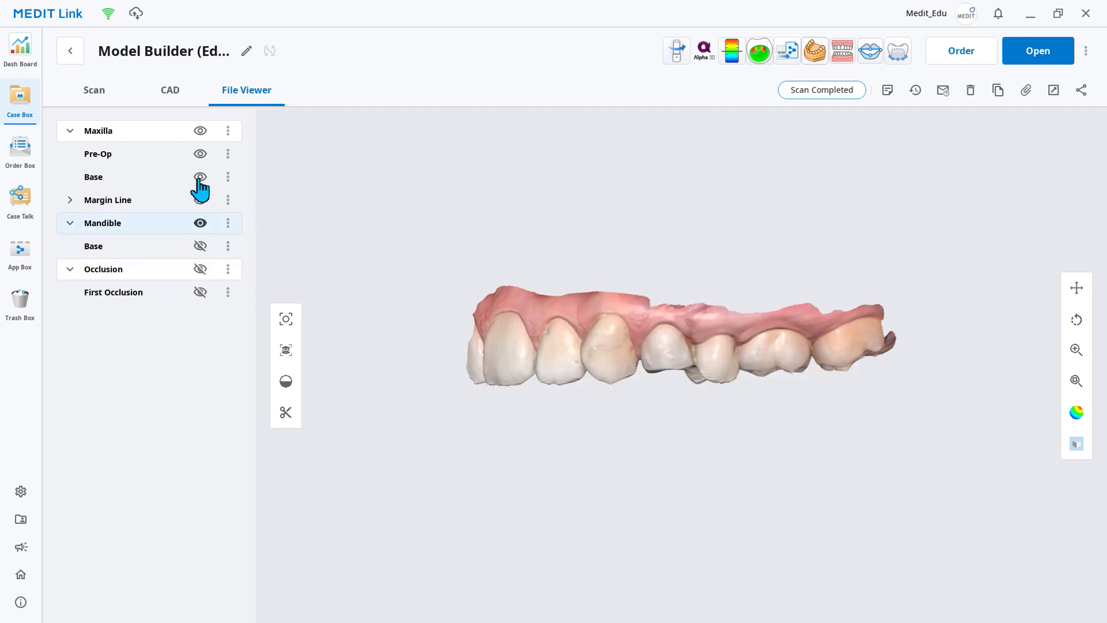
pyautogui.moveTo(602, 341); pyautogui.dragTo(575, 193)
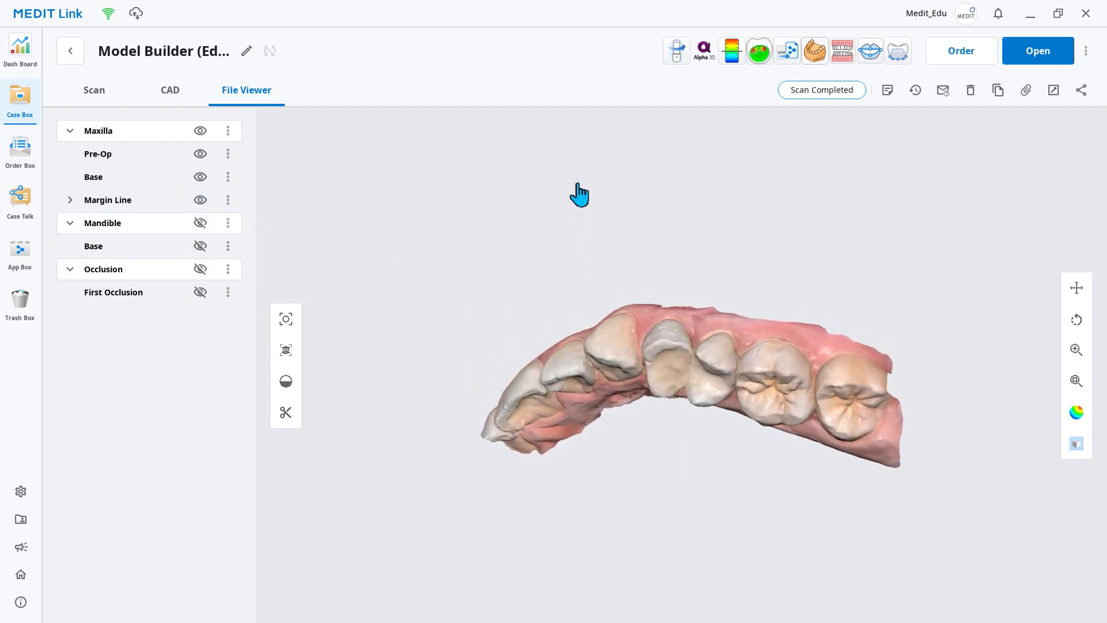
pyautogui.click(200, 154)
# Inspect the upper Base scan and its margin line, then launch Model Builder.
pyautogui.scroll(5, 816, 508)
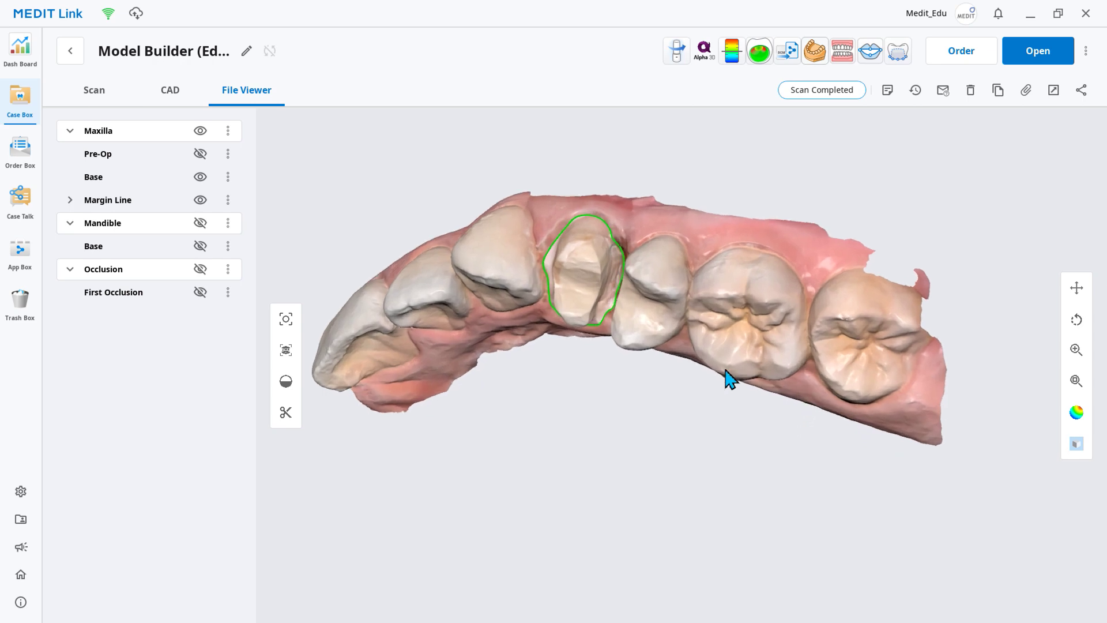
pyautogui.moveTo(725, 369); pyautogui.dragTo(786, 327, button='right')
pyautogui.moveTo(675, 323); pyautogui.dragTo(708, 354, button='middle')
pyautogui.moveTo(713, 363); pyautogui.dragTo(783, 482)
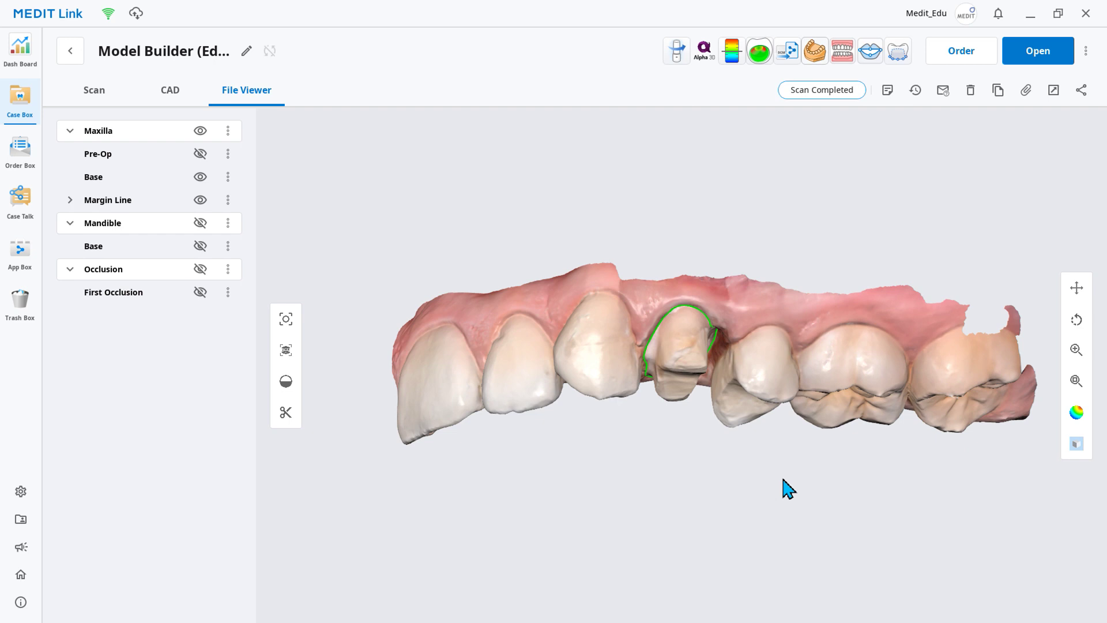
pyautogui.click(818, 51)
# Continue working, assign Maxilla Base to the Maxilla slot and confirm the jaw data.
pyautogui.click(717, 304)
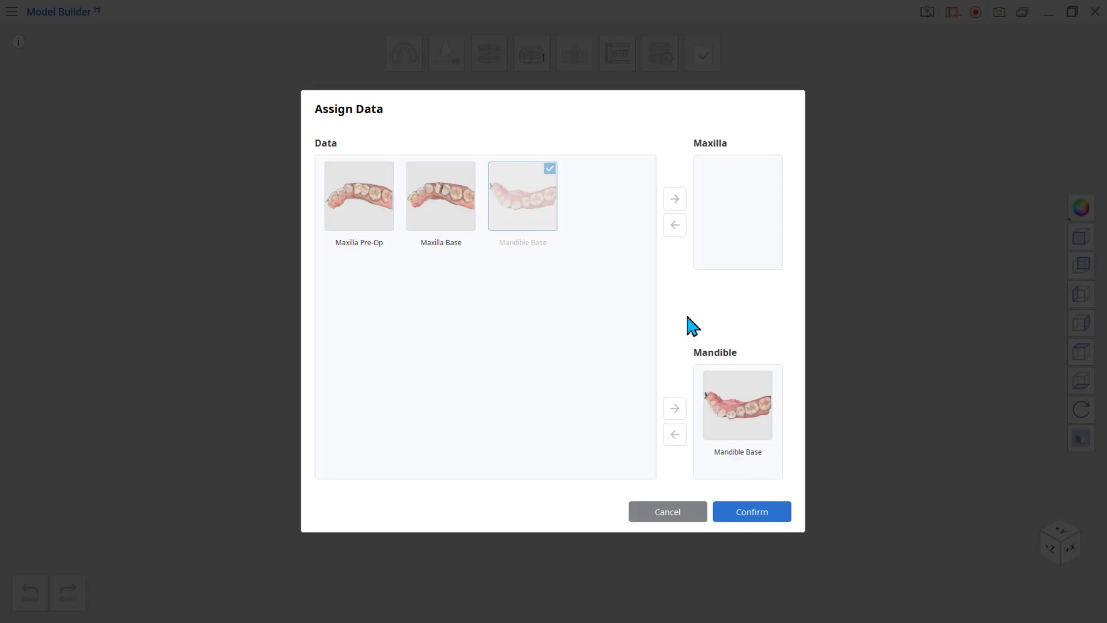
pyautogui.moveTo(455, 206); pyautogui.dragTo(709, 213)
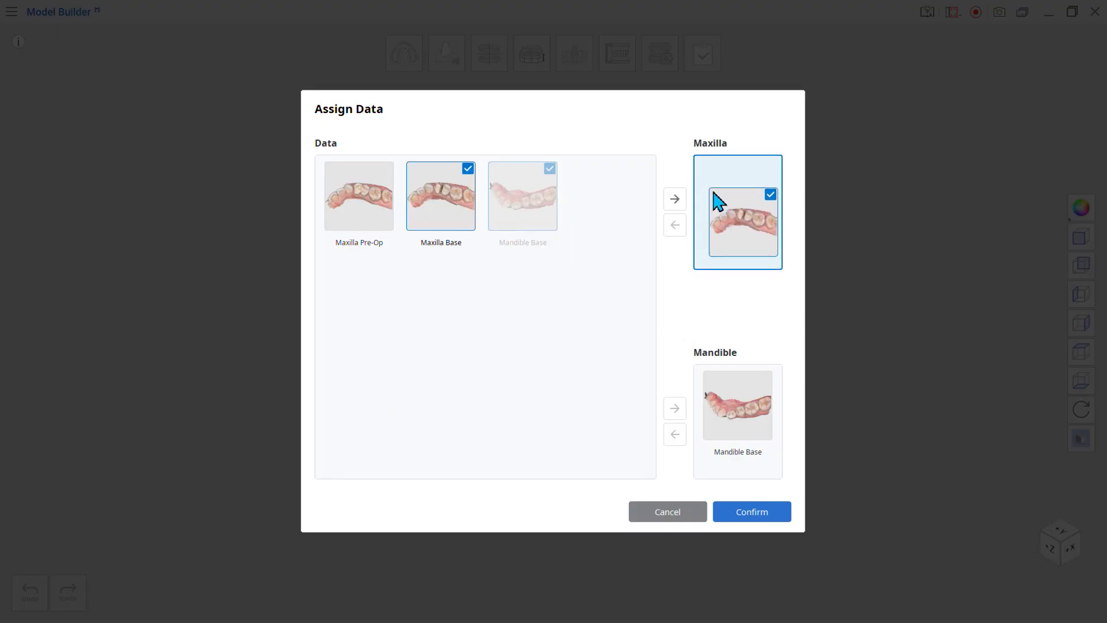
pyautogui.click(772, 516)
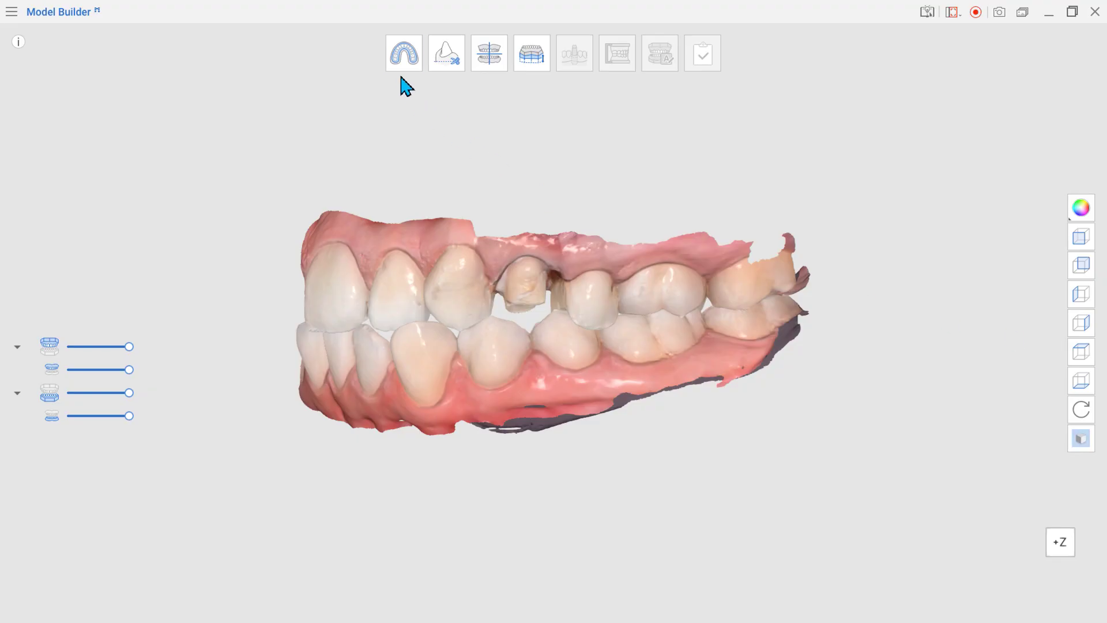
# Mark the model area by expanding the selection, then refine it with the medium deselect brush.
pyautogui.click(398, 58)
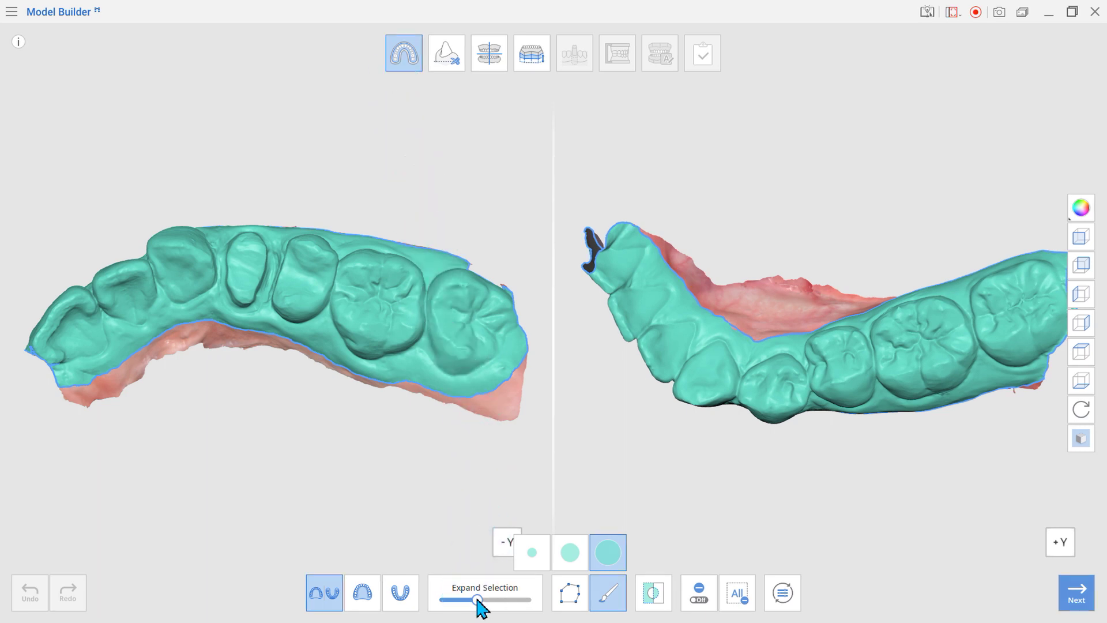
pyautogui.moveTo(479, 601)
pyautogui.mouseDown()
pyautogui.moveTo(450, 601)
pyautogui.moveTo(500, 602)
pyautogui.moveTo(475, 600)
pyautogui.mouseUp()
pyautogui.click(569, 551)
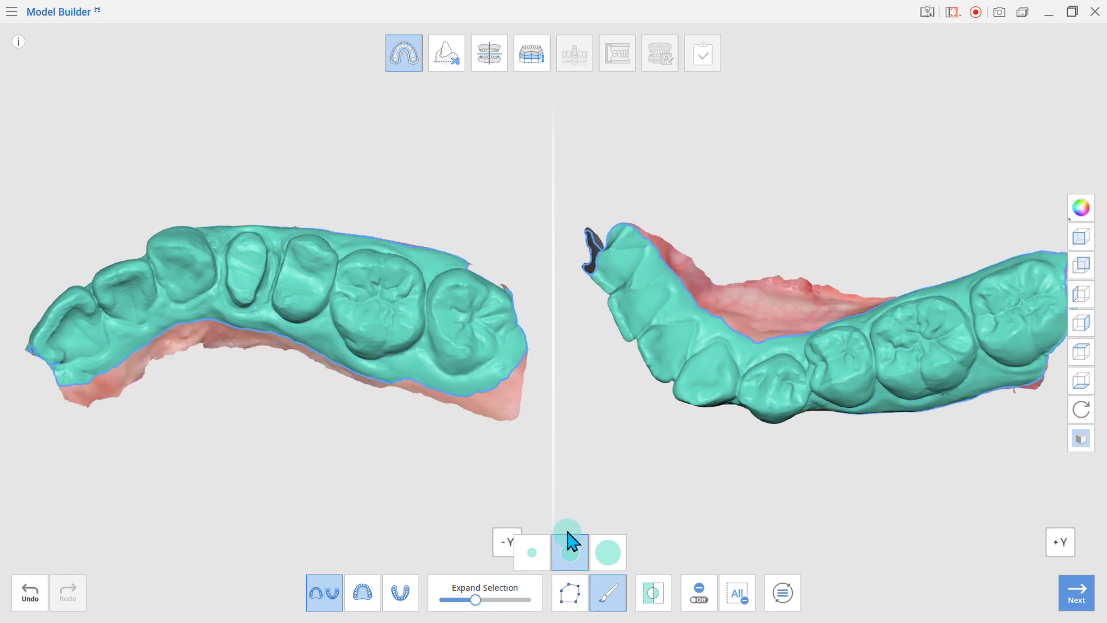
pyautogui.moveTo(254, 418); pyautogui.dragTo(237, 347, button='right')
pyautogui.moveTo(361, 510); pyautogui.dragTo(314, 358, button='right')
pyautogui.click(699, 593)
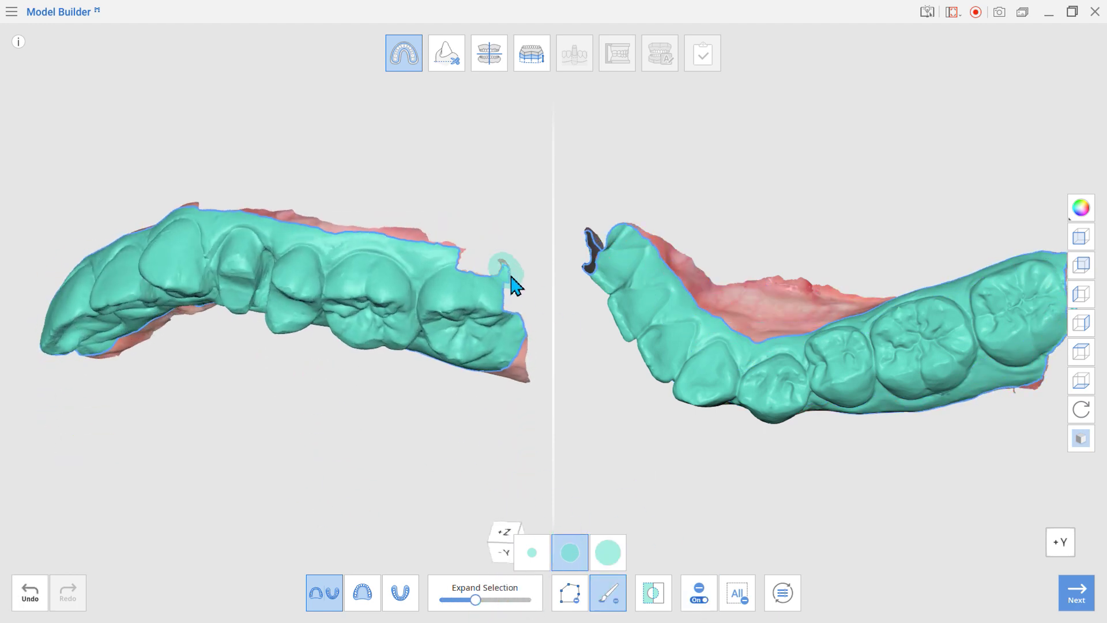
pyautogui.moveTo(450, 421); pyautogui.dragTo(798, 317, button='right')
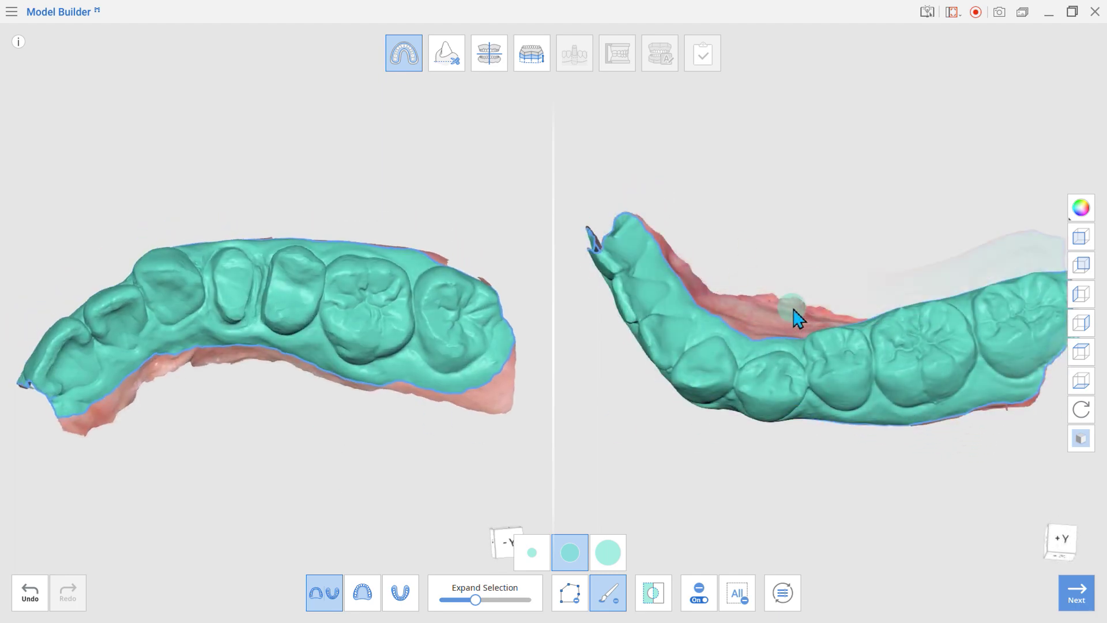
# Check the model-area selection on the upper arch, the lower arch, then both together.
pyautogui.click(364, 594)
pyautogui.moveTo(485, 450); pyautogui.dragTo(556, 233, button='right')
pyautogui.click(407, 593)
pyautogui.moveTo(563, 398); pyautogui.dragTo(599, 467, button='right')
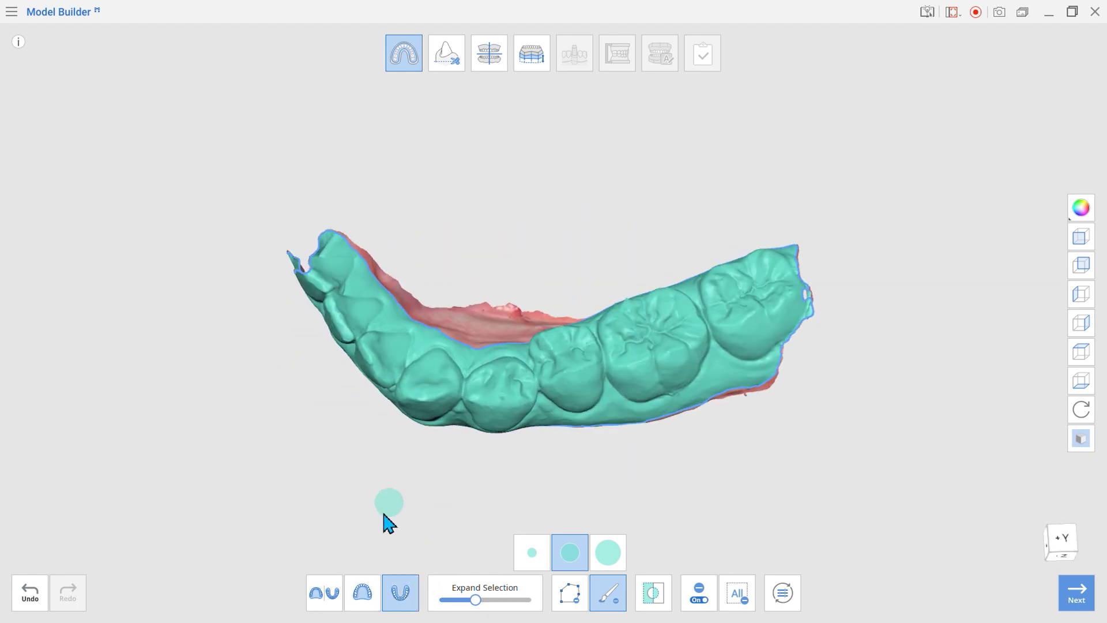
pyautogui.click(324, 592)
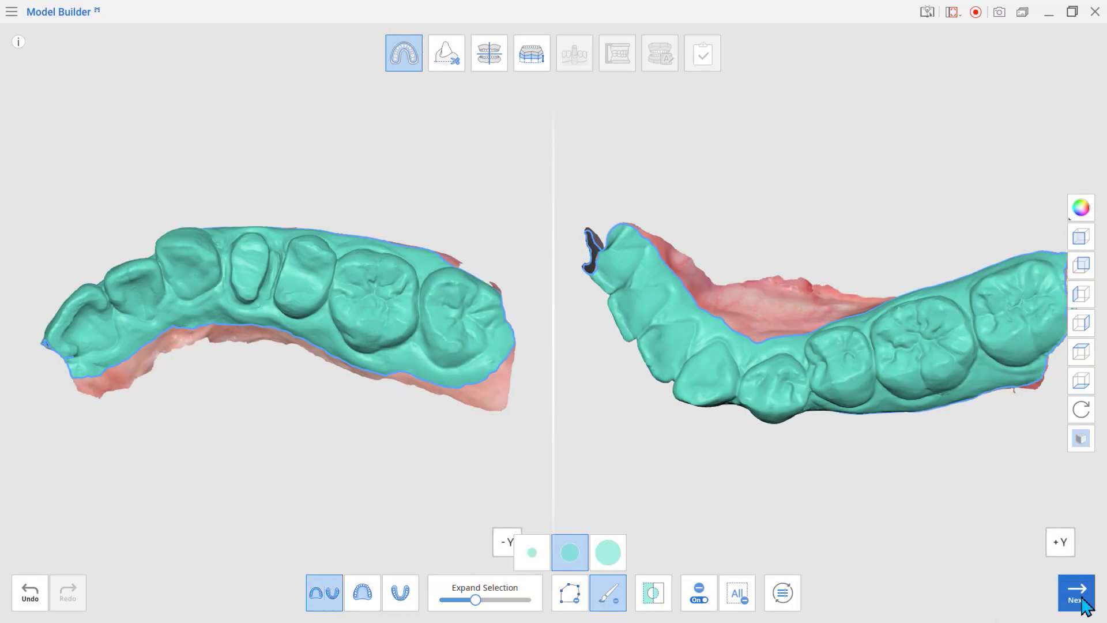
# Hide the mandible and cut away the upper arch's last molar region with a polygon outline.
pyautogui.click(1077, 594)
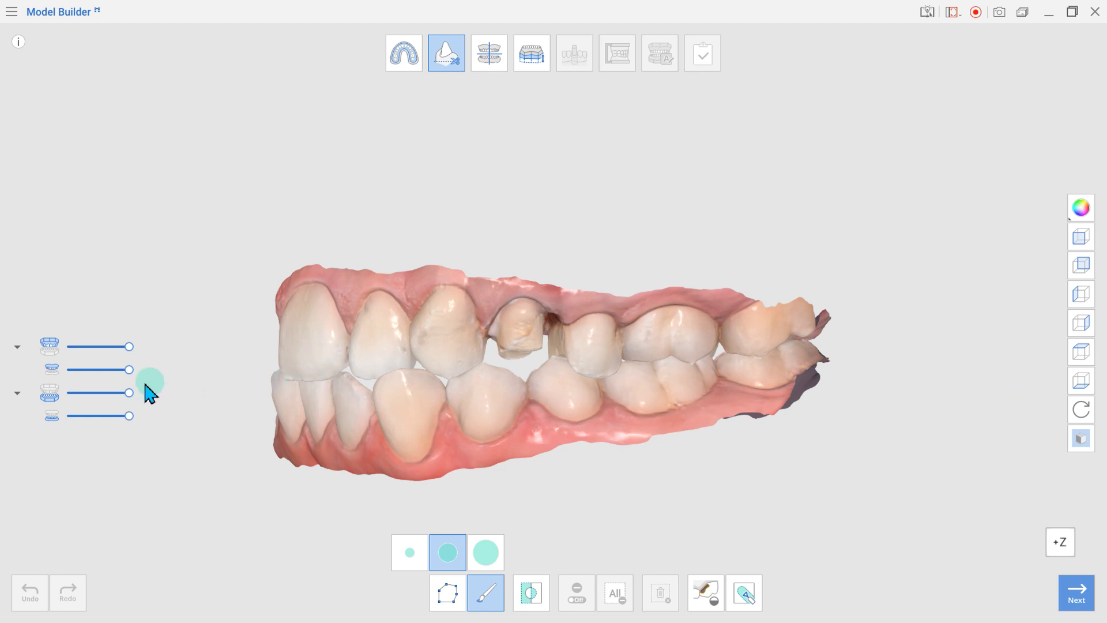
pyautogui.click(50, 397)
pyautogui.moveTo(173, 392)
pyautogui.mouseDown(button='right')
pyautogui.moveTo(512, 427)
pyautogui.moveTo(635, 396)
pyautogui.moveTo(582, 415)
pyautogui.mouseUp(button='right')
pyautogui.click(447, 592)
pyautogui.click(782, 276)
pyautogui.click(759, 471)
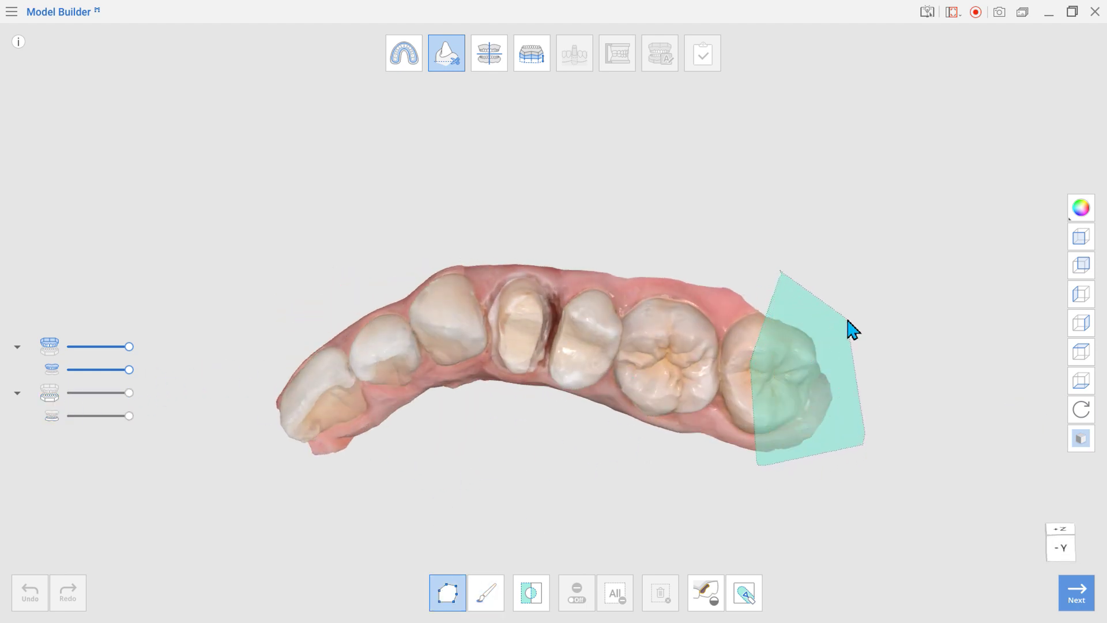
pyautogui.doubleClick(847, 327)
pyautogui.moveTo(684, 477); pyautogui.dragTo(704, 354, button='right')
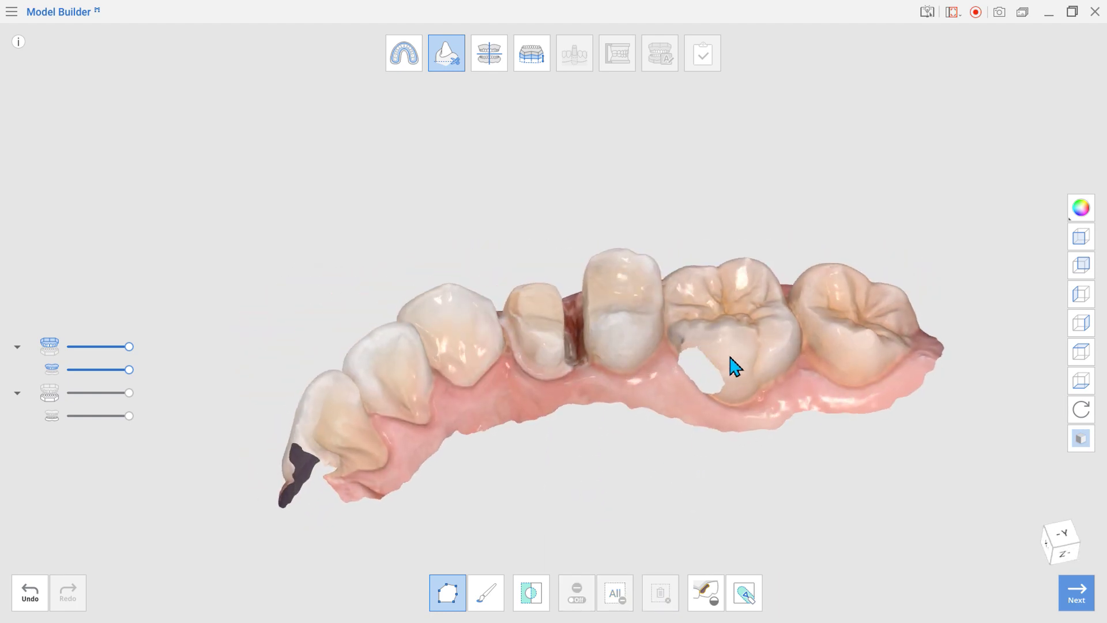
# Fill the hole in the molar using a 41 mm maximum hole perimeter.
pyautogui.click(708, 592)
pyautogui.moveTo(581, 534)
pyautogui.mouseDown()
pyautogui.moveTo(561, 535)
pyautogui.moveTo(618, 534)
pyautogui.moveTo(567, 535)
pyautogui.mouseUp()
pyautogui.click(707, 509)
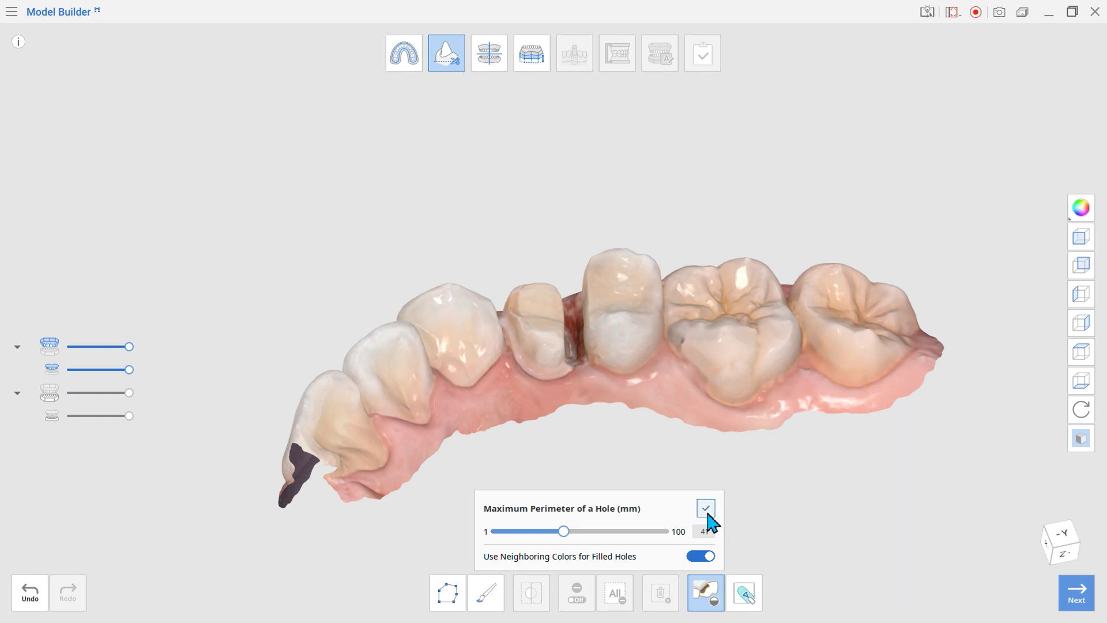
pyautogui.moveTo(782, 453); pyautogui.dragTo(797, 415, button='right')
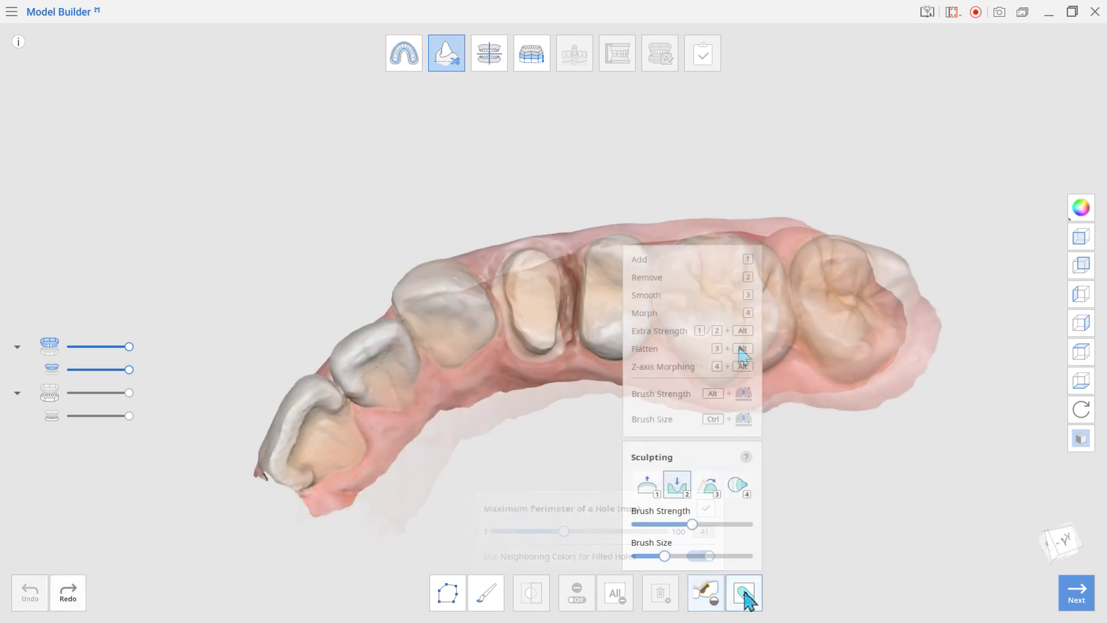
pyautogui.scroll(5, 453, 415)
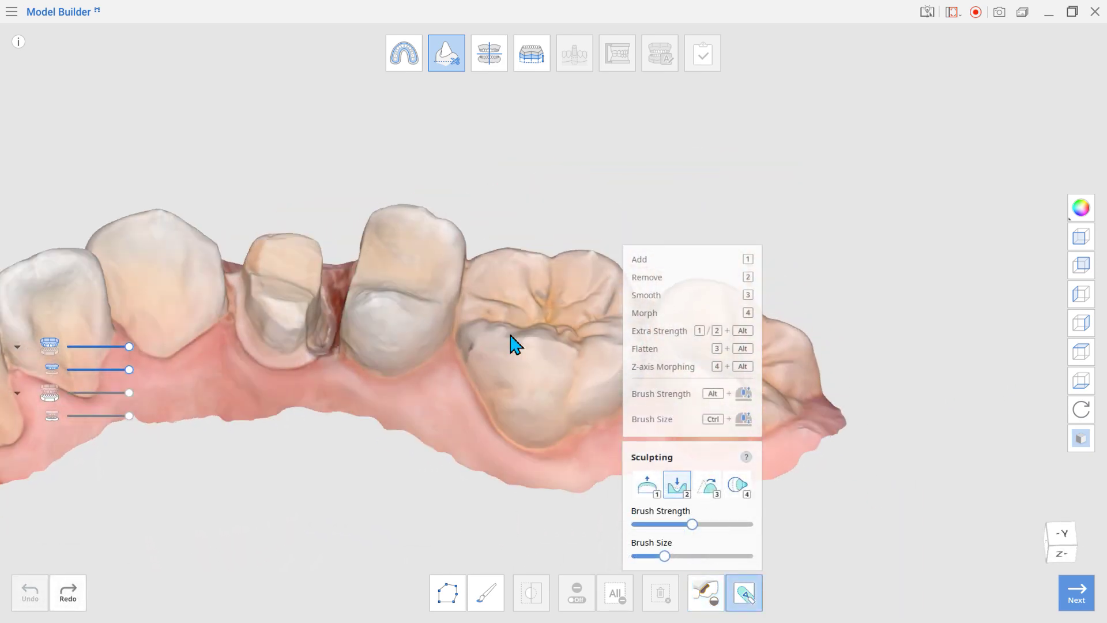
pyautogui.scroll(2, 514, 344)
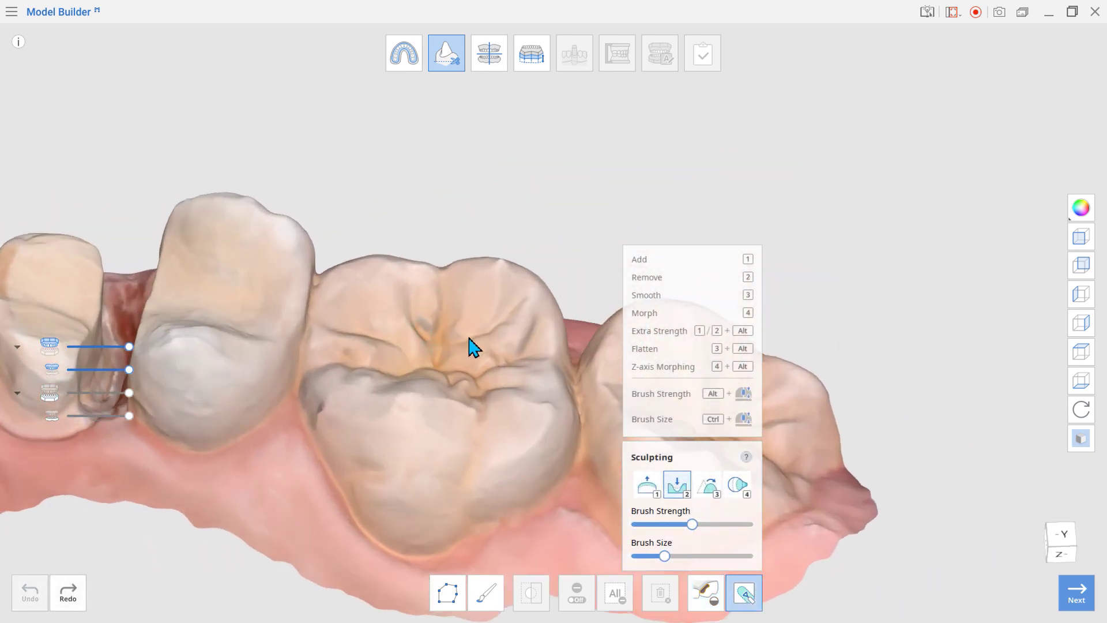
pyautogui.keyDown('ctrl'); pyautogui.scroll(-3, 487, 289); pyautogui.keyUp('ctrl')
# Smooth the molar's cusp and side with the Sculpt Smooth brush, then advance.
pyautogui.moveTo(487, 268); pyautogui.dragTo(497, 264)
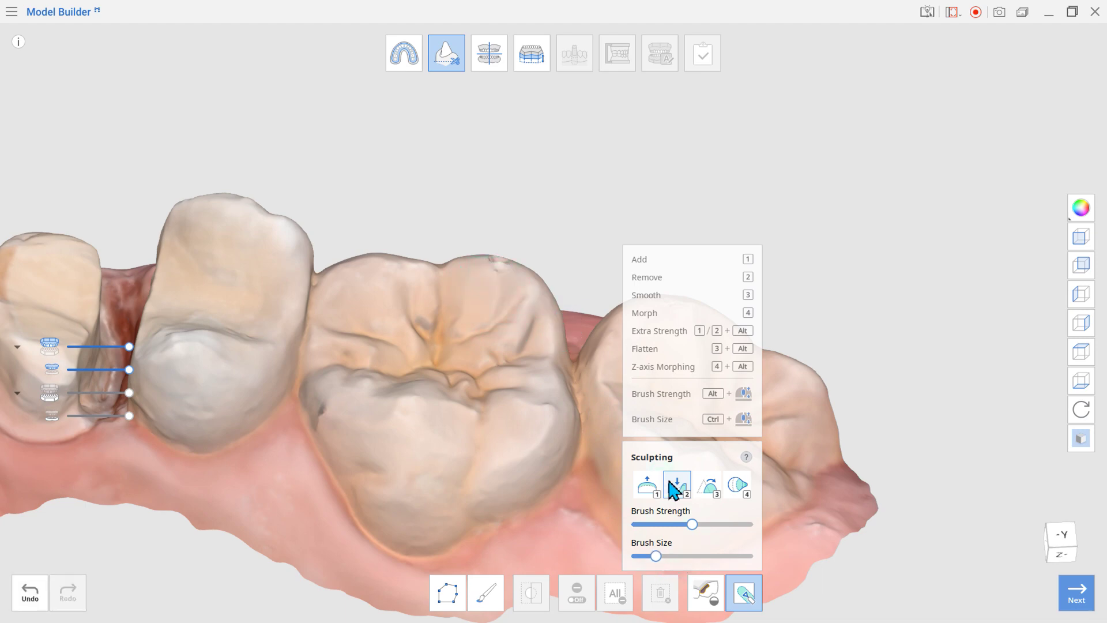
pyautogui.click(705, 484)
pyautogui.scroll(2, 494, 281)
pyautogui.moveTo(495, 254); pyautogui.dragTo(495, 266, button='right')
pyautogui.moveTo(490, 256); pyautogui.dragTo(500, 254)
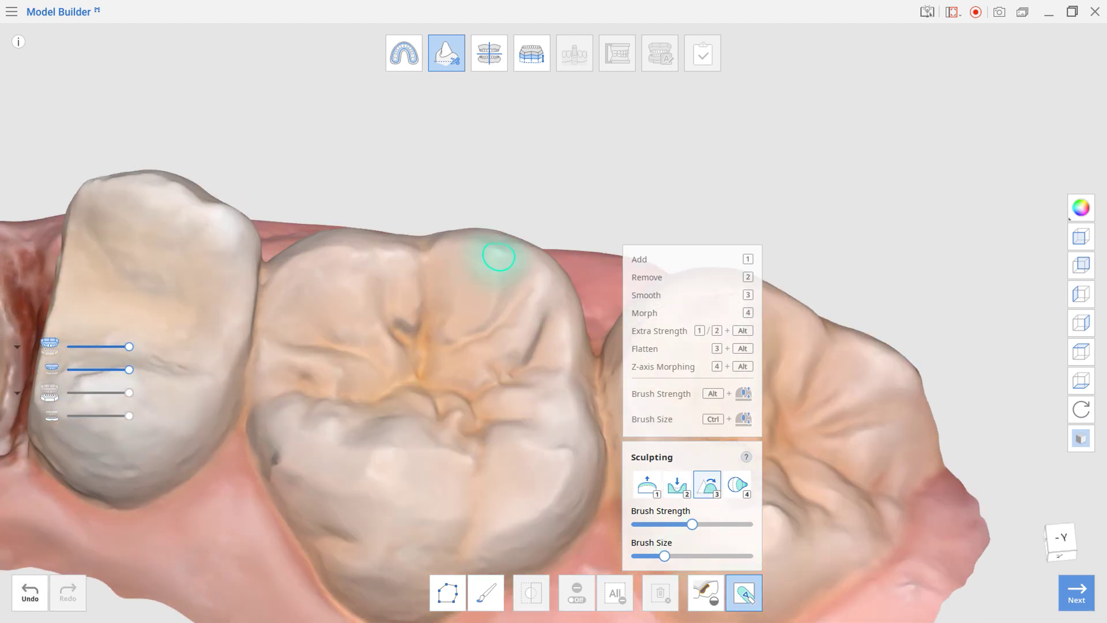
pyautogui.scroll(-3, 504, 260)
pyautogui.moveTo(510, 275); pyautogui.dragTo(521, 321, button='right')
pyautogui.scroll(2, 366, 382)
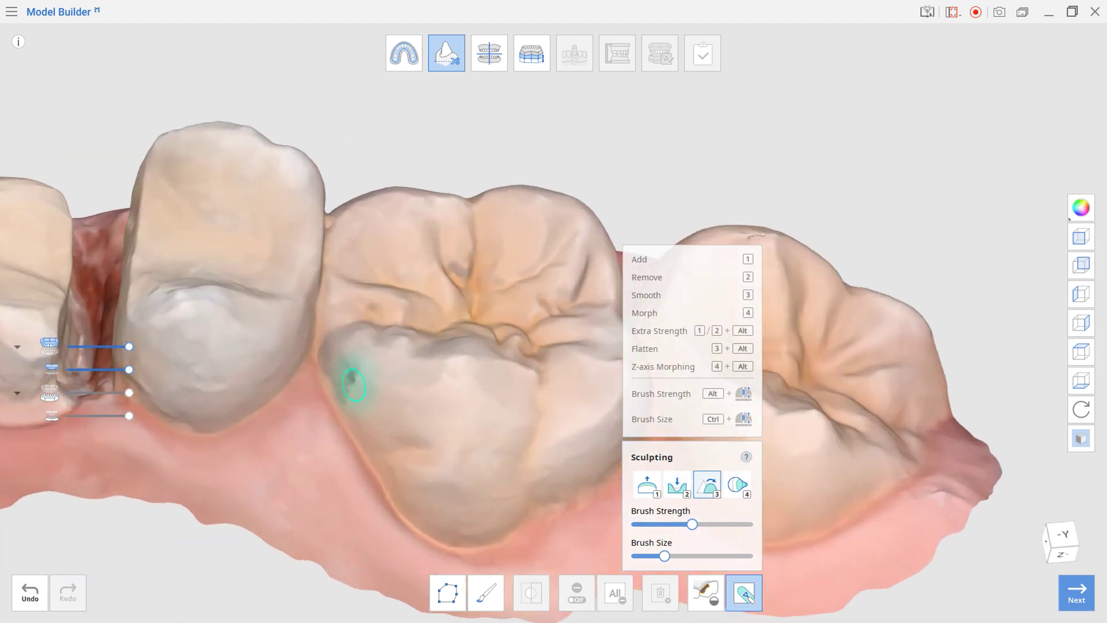
pyautogui.scroll(-2, 354, 384)
pyautogui.moveTo(359, 392)
pyautogui.mouseDown(button='right')
pyautogui.moveTo(383, 531)
pyautogui.moveTo(467, 351)
pyautogui.moveTo(453, 340)
pyautogui.mouseUp(button='right')
pyautogui.click(743, 594)
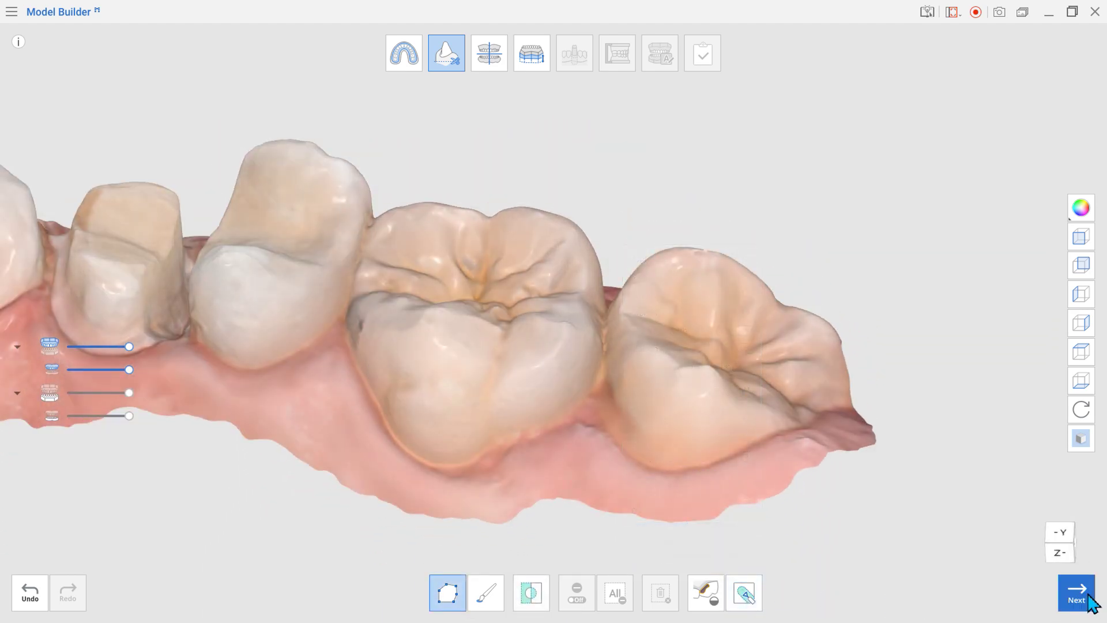
pyautogui.click(1091, 603)
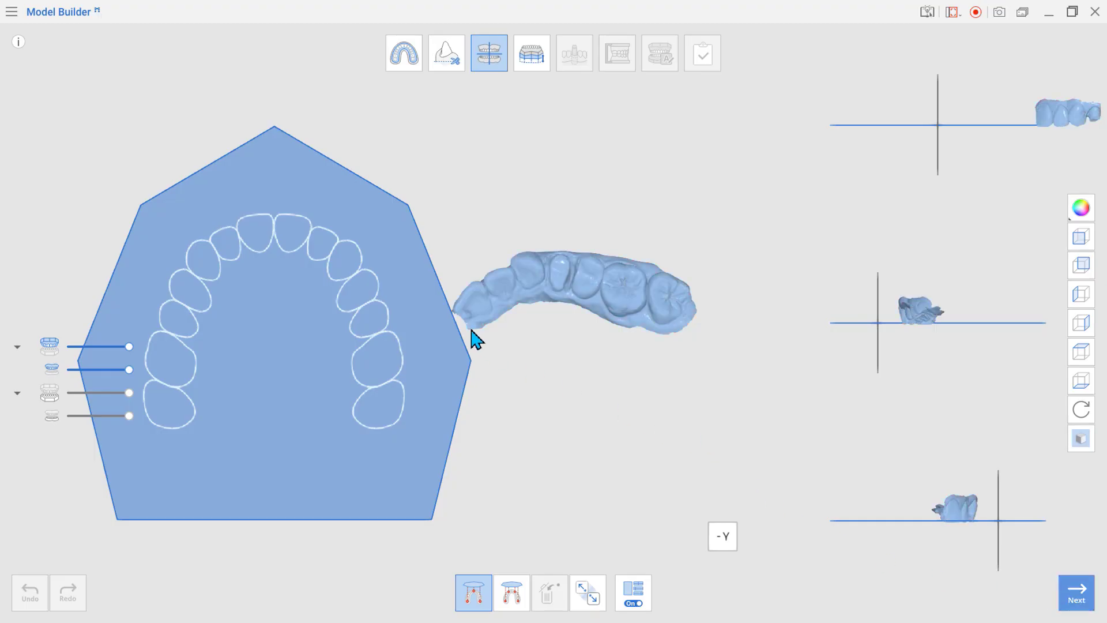
# Place the occlusal reference points on the lower arch.
pyautogui.scroll(2, 473, 322)
pyautogui.scroll(2, 470, 323)
pyautogui.click(451, 302)
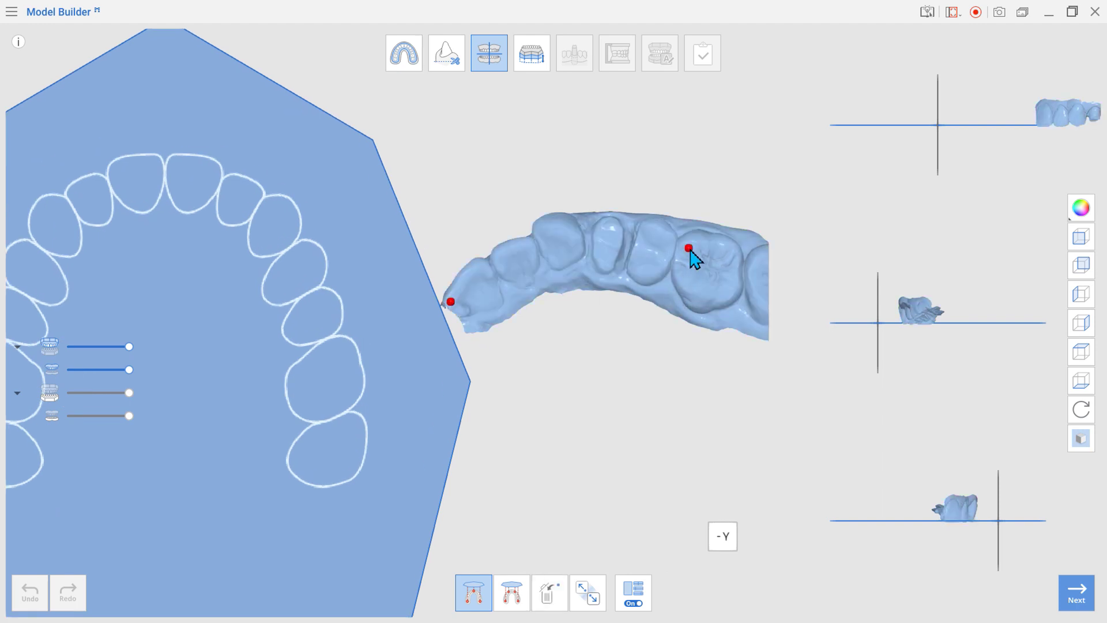
pyautogui.click(764, 277)
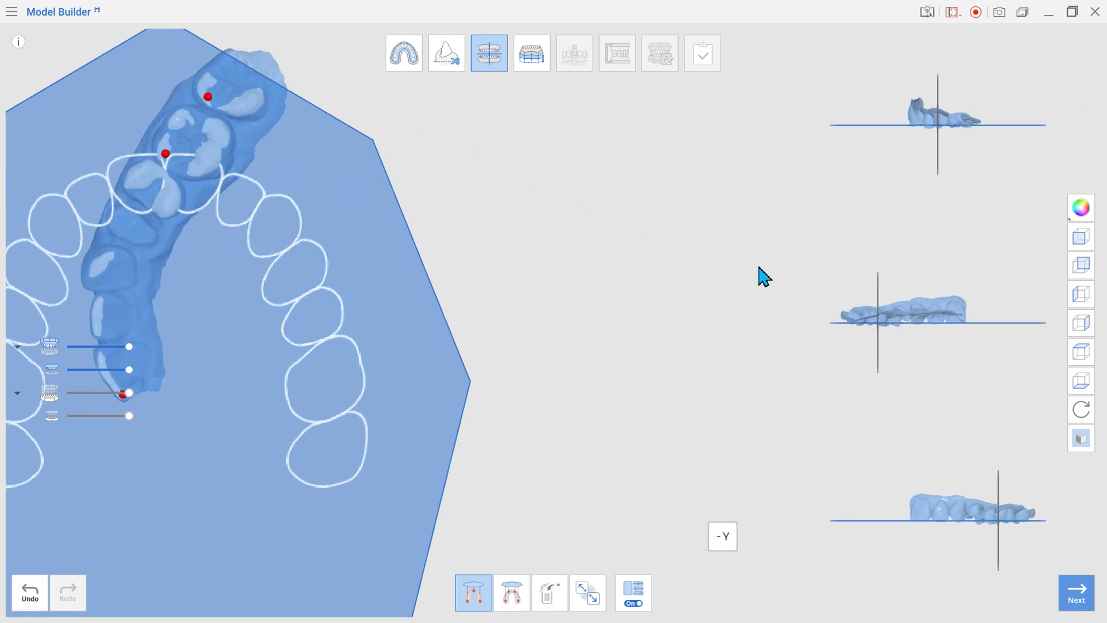
# Fine-tune the model's position and tilt against the occlusal plane in the side views.
pyautogui.moveTo(922, 120); pyautogui.dragTo(950, 121)
pyautogui.moveTo(969, 509); pyautogui.dragTo(985, 508, button='right')
pyautogui.moveTo(989, 518)
pyautogui.mouseDown()
pyautogui.moveTo(979, 514)
pyautogui.moveTo(1047, 517)
pyautogui.moveTo(992, 523)
pyautogui.mouseUp()
pyautogui.moveTo(988, 515); pyautogui.dragTo(1014, 516, button='right')
pyautogui.moveTo(1013, 516); pyautogui.dragTo(978, 515)
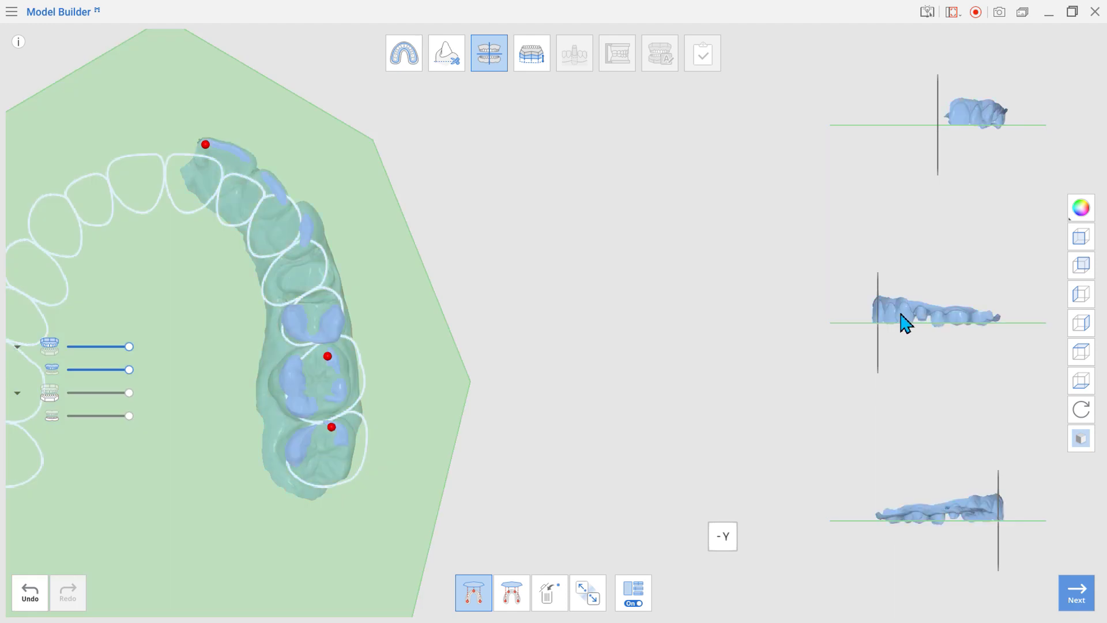
pyautogui.moveTo(900, 312); pyautogui.dragTo(906, 316)
pyautogui.moveTo(976, 117); pyautogui.dragTo(946, 117, button='right')
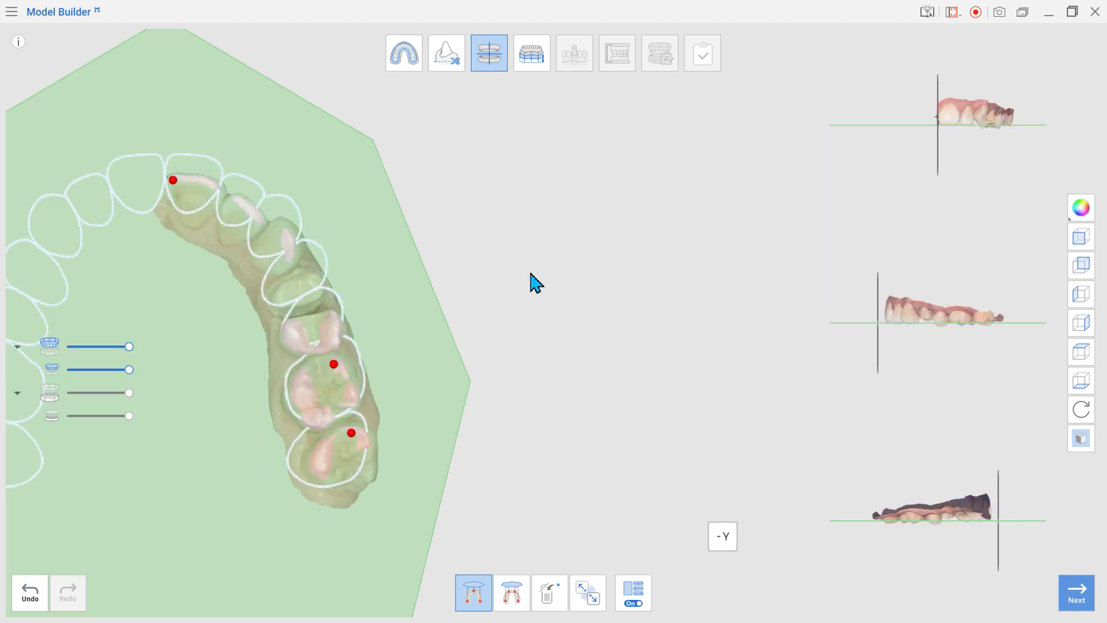
pyautogui.scroll(-5, 289, 289)
pyautogui.moveTo(234, 205); pyautogui.dragTo(560, 363, button='right')
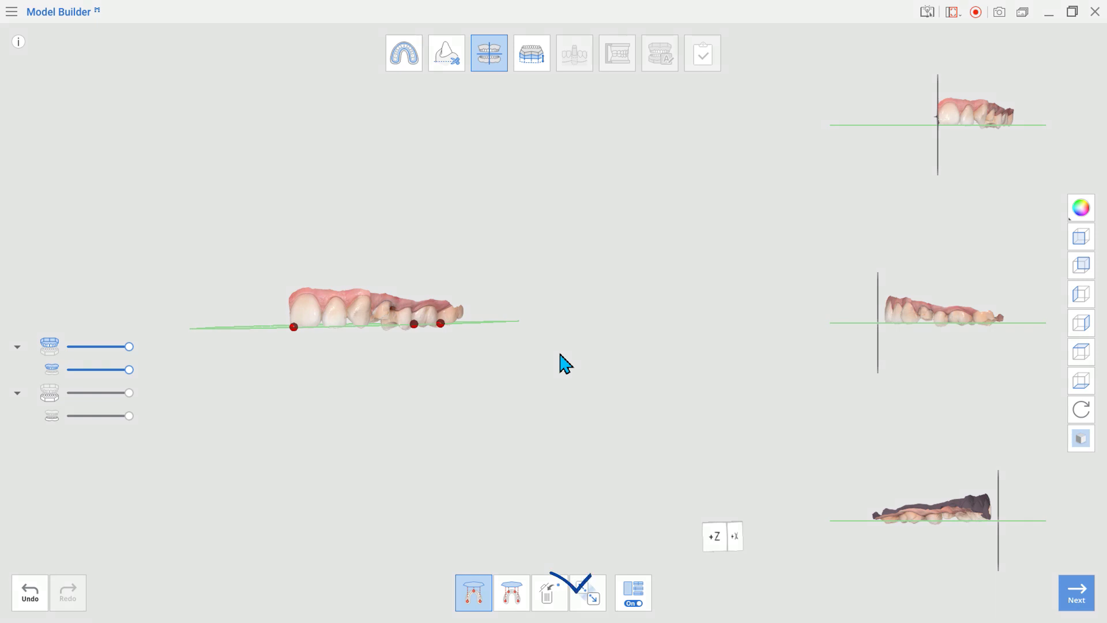
# Confirm the alignment, show the opposing base outline, and move to the Base step.
pyautogui.click(583, 603)
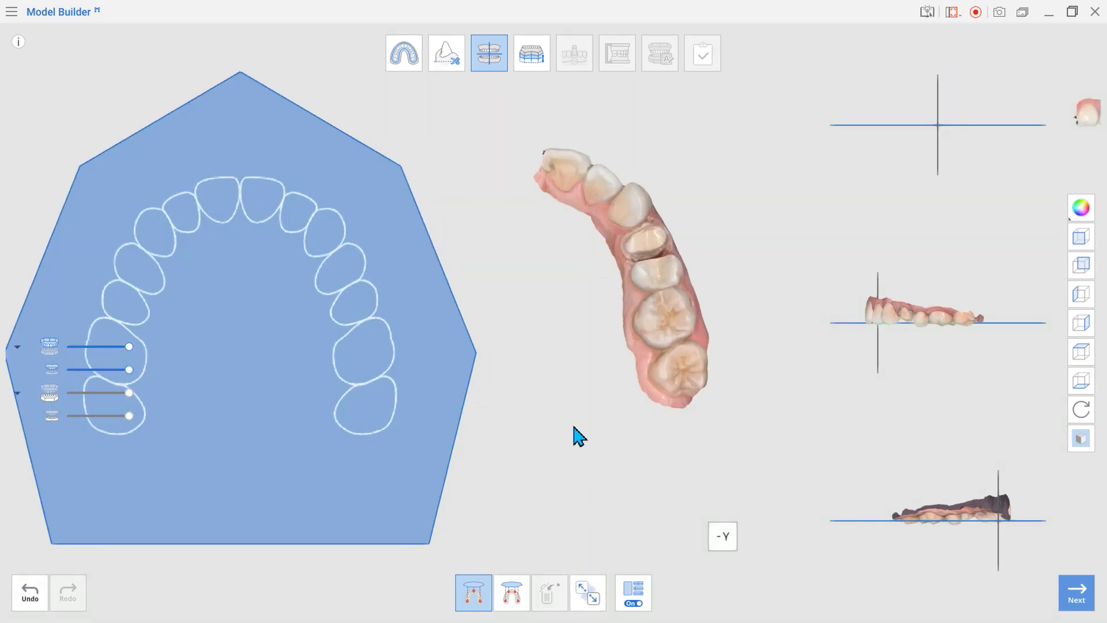
pyautogui.click(513, 592)
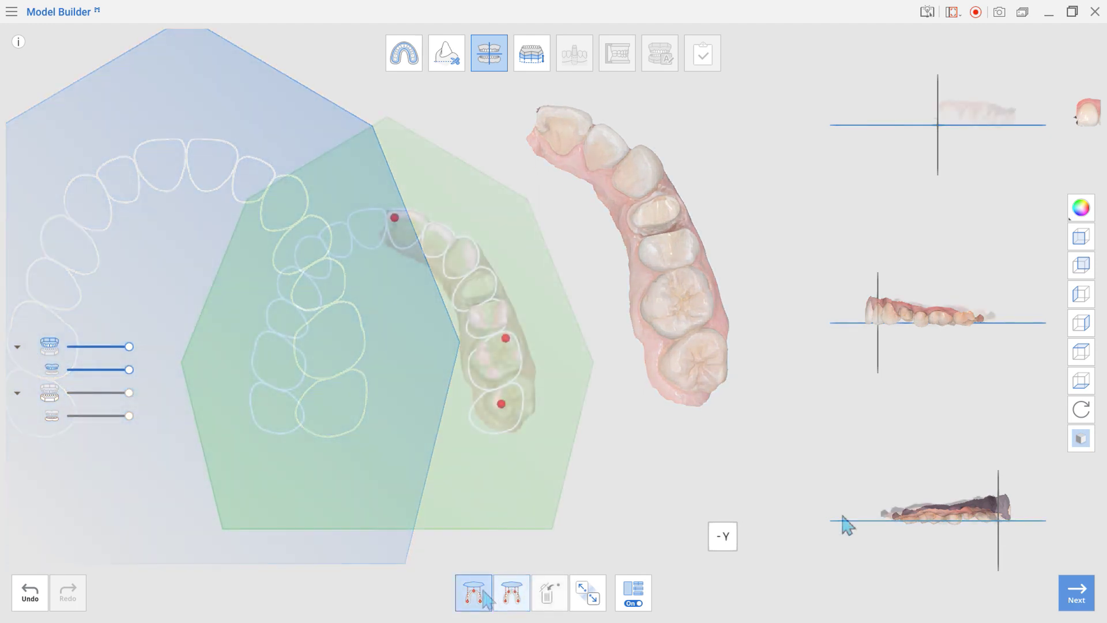
pyautogui.click(1076, 593)
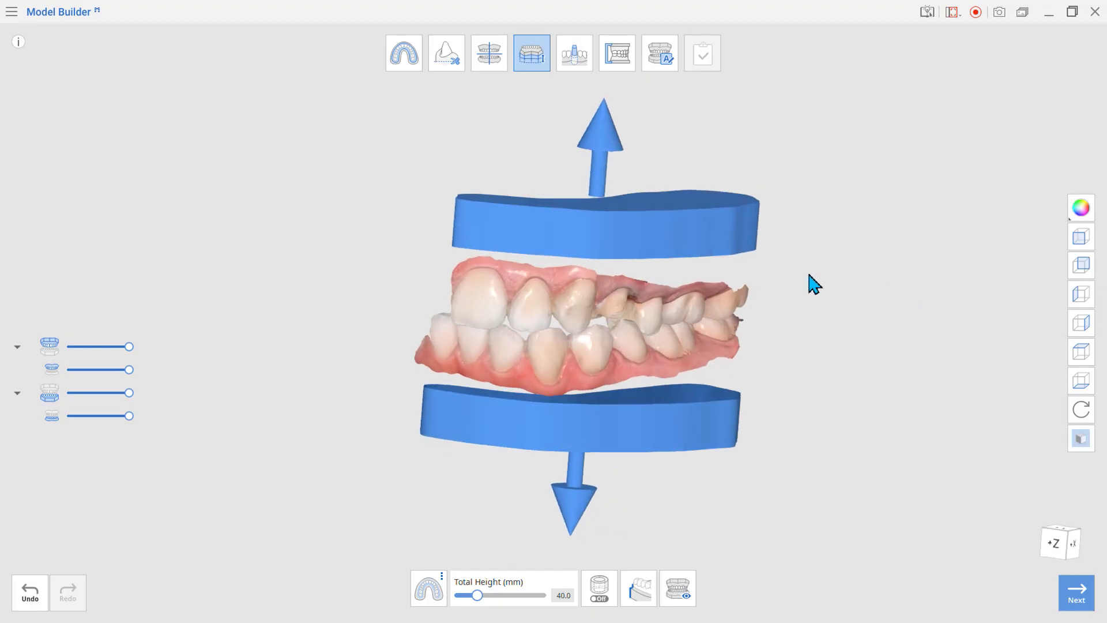
# Give both bases the rounded arch shape, after trying the ABO and pointed styles.
pyautogui.click(423, 592)
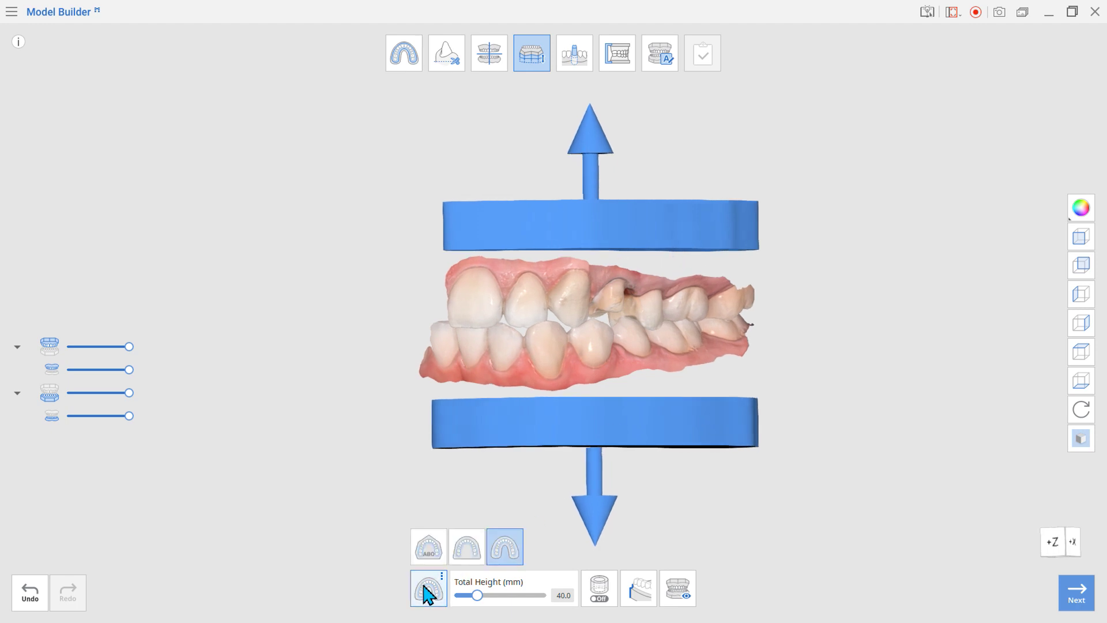
pyautogui.click(433, 554)
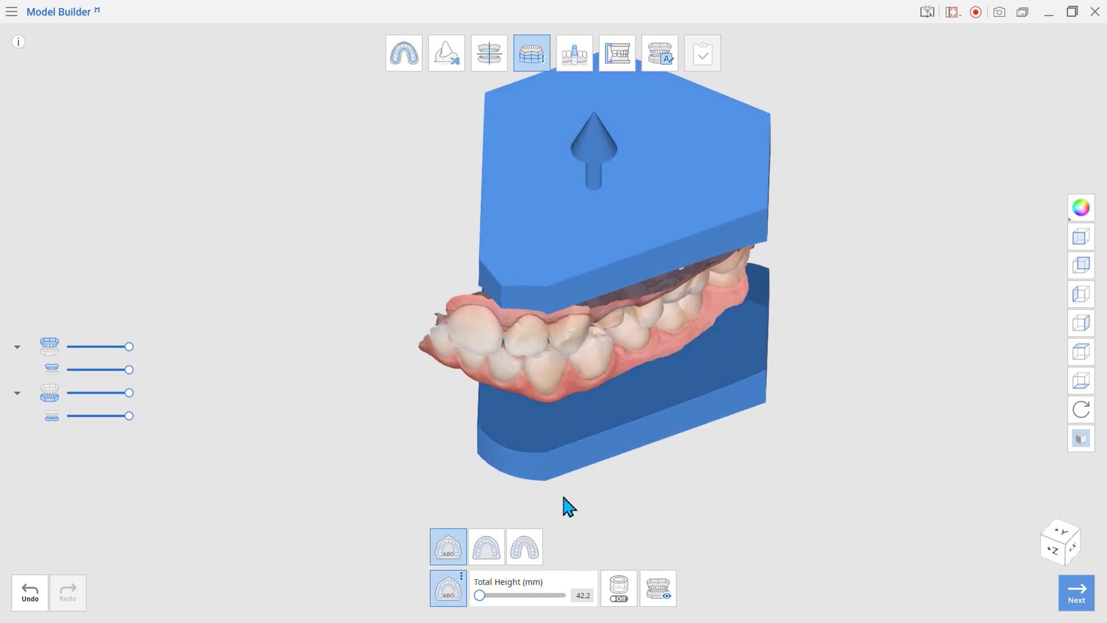
pyautogui.click(488, 547)
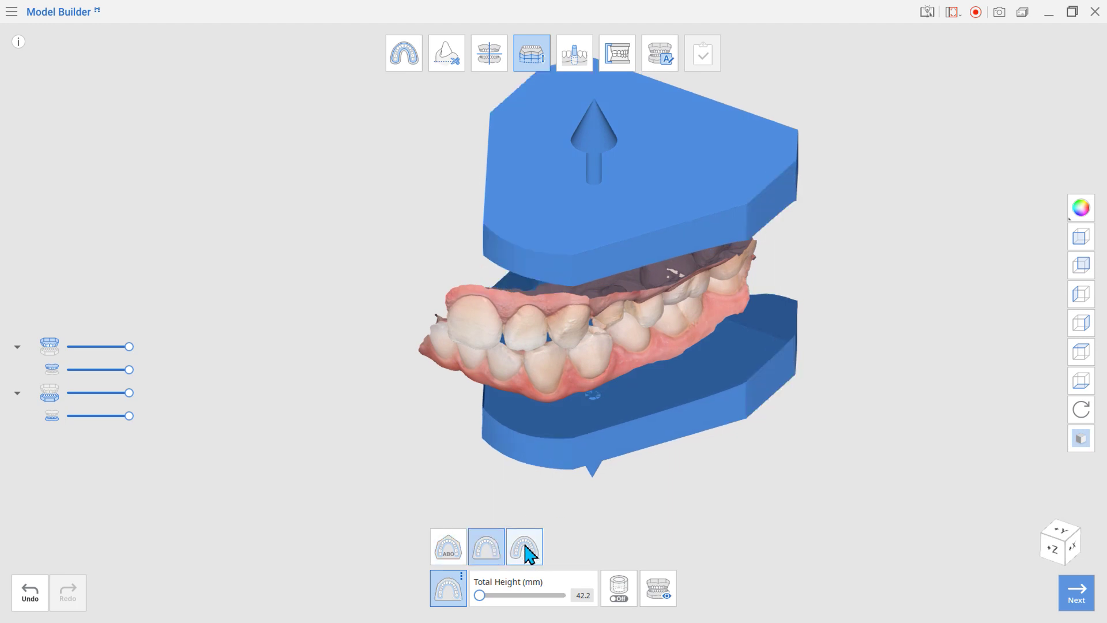
pyautogui.click(524, 547)
pyautogui.moveTo(606, 459); pyautogui.dragTo(509, 372, button='right')
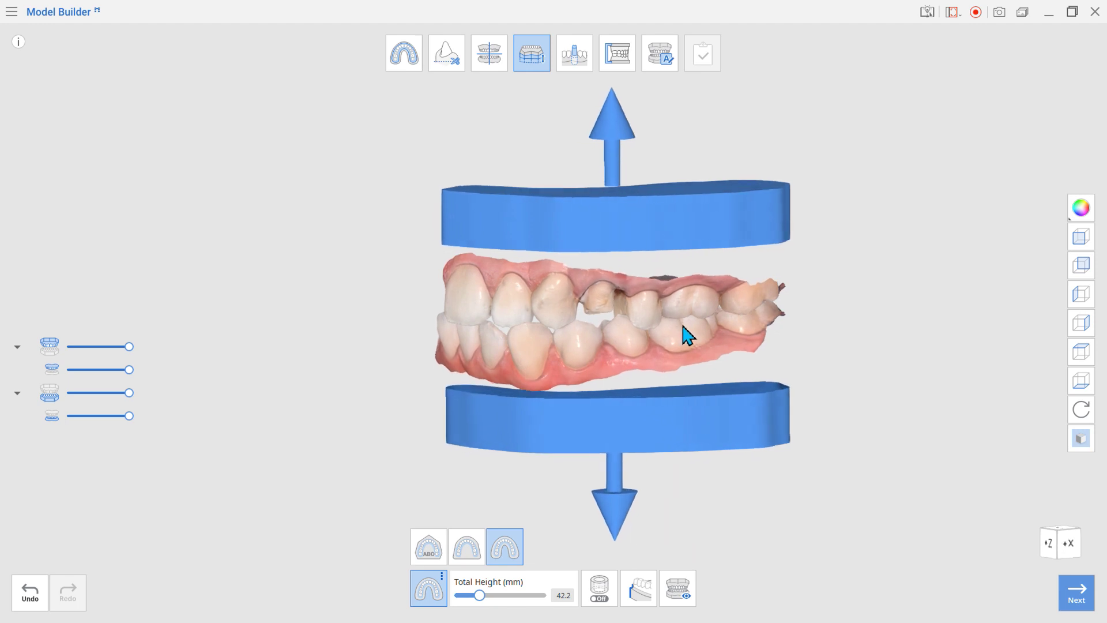
pyautogui.click(435, 597)
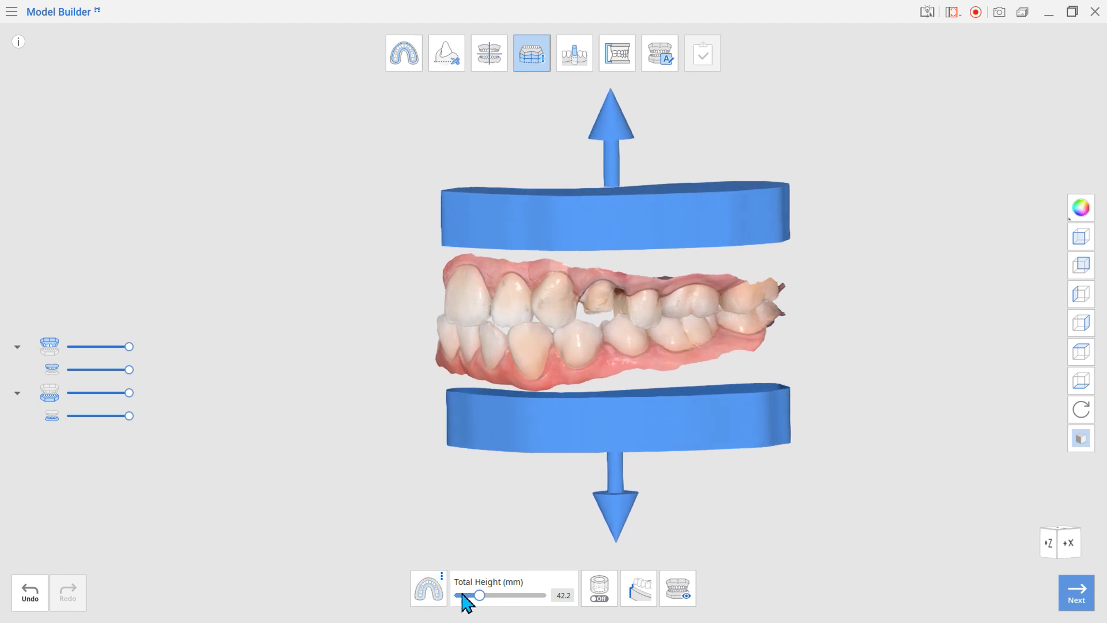
# Set the total base height to 40.0 mm.
pyautogui.moveTo(617, 522); pyautogui.dragTo(617, 568)
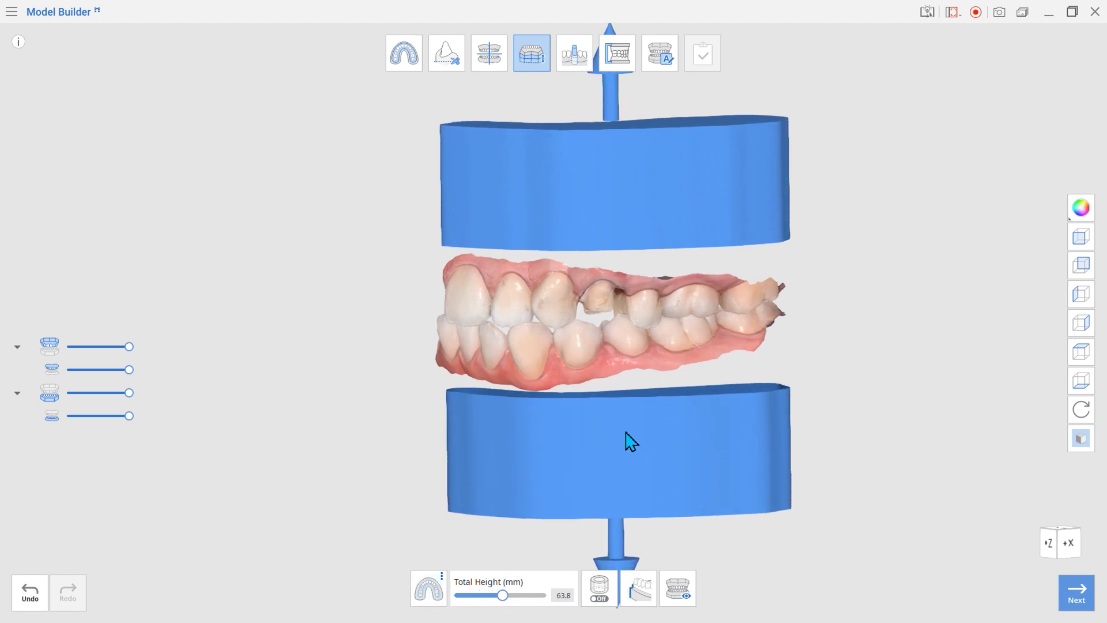
pyautogui.moveTo(626, 432); pyautogui.dragTo(614, 351, button='right')
pyautogui.moveTo(620, 417); pyautogui.dragTo(612, 395, button='middle')
pyautogui.scroll(-2, 614, 410)
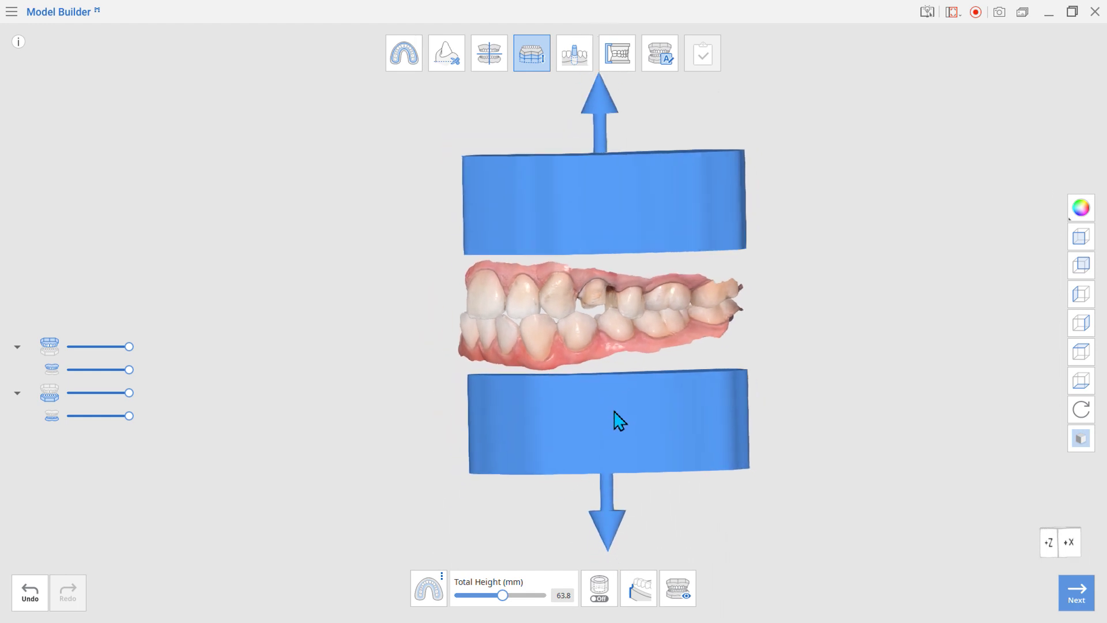
pyautogui.moveTo(609, 521)
pyautogui.mouseDown()
pyautogui.moveTo(609, 456)
pyautogui.moveTo(610, 502)
pyautogui.mouseUp()
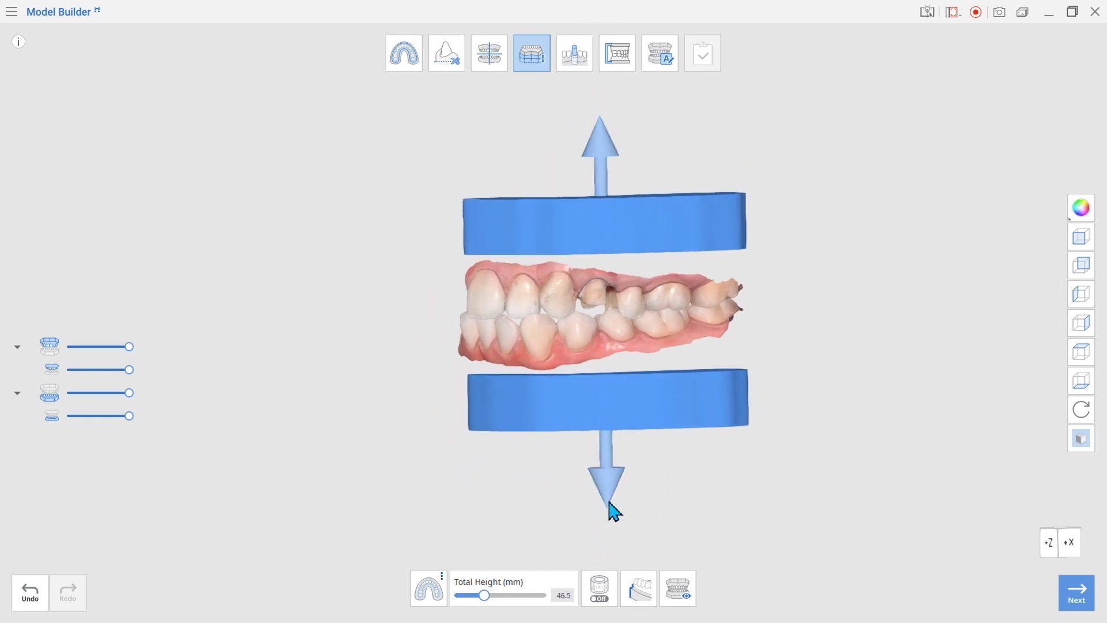
pyautogui.doubleClick(562, 595)
pyautogui.write('4')
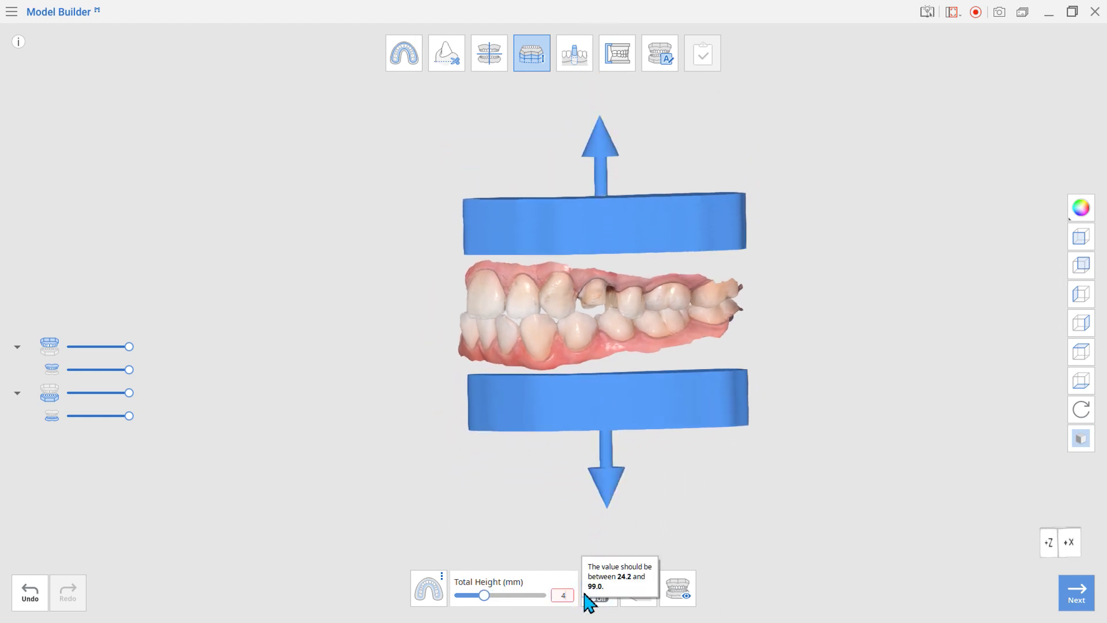
pyautogui.write('0')
pyautogui.press('Return')
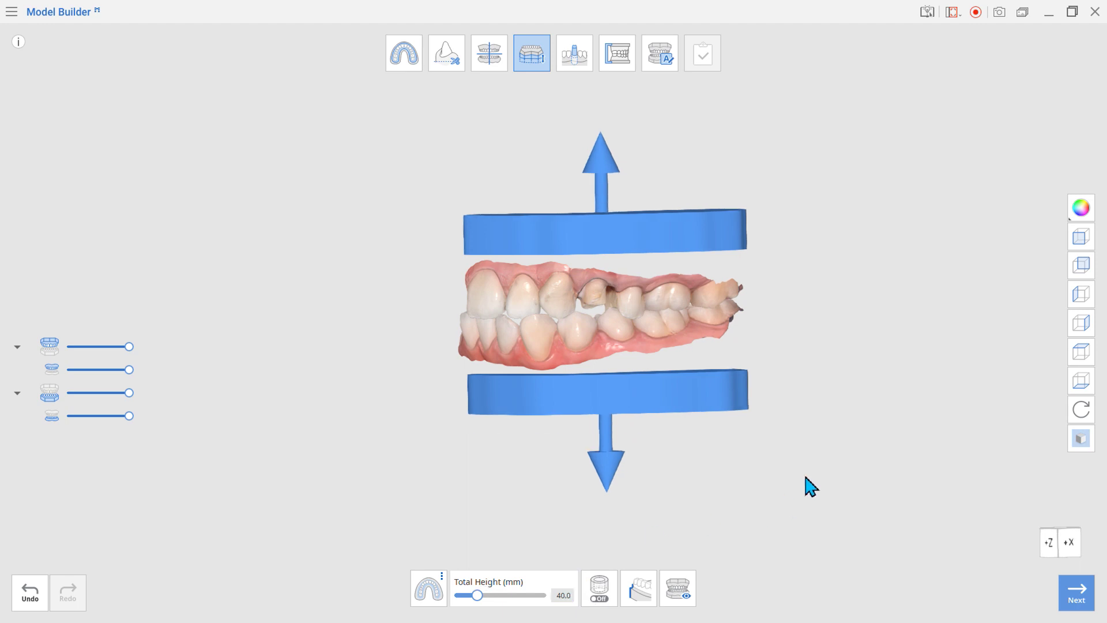
pyautogui.moveTo(808, 486); pyautogui.dragTo(808, 433, button='right')
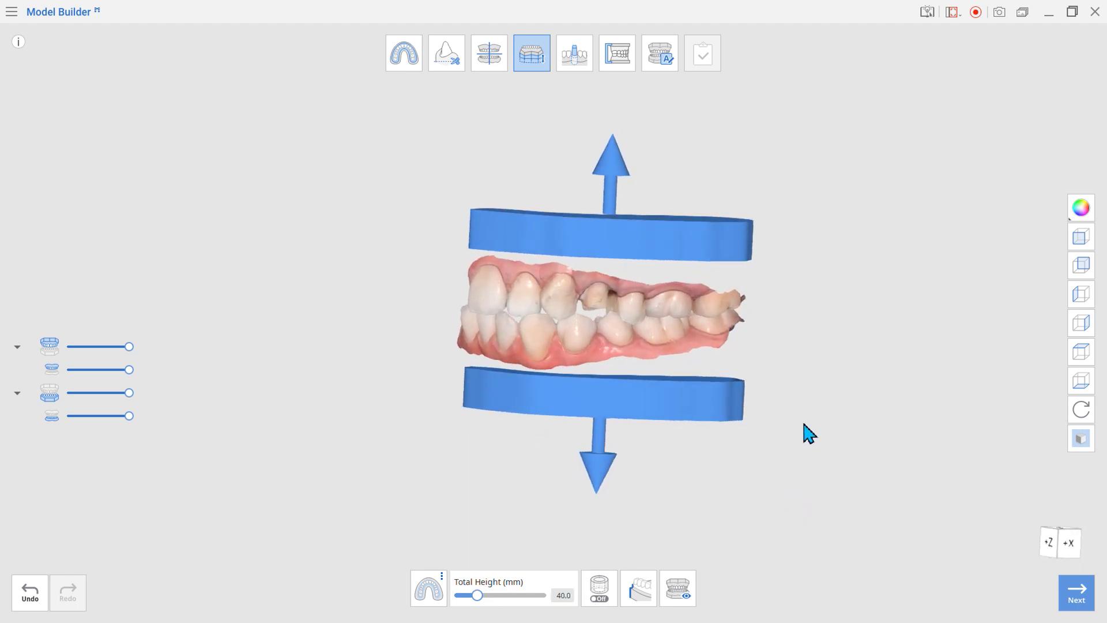
# Preview the bases and make them hollow with 2.3 mm wall thickness.
pyautogui.click(681, 596)
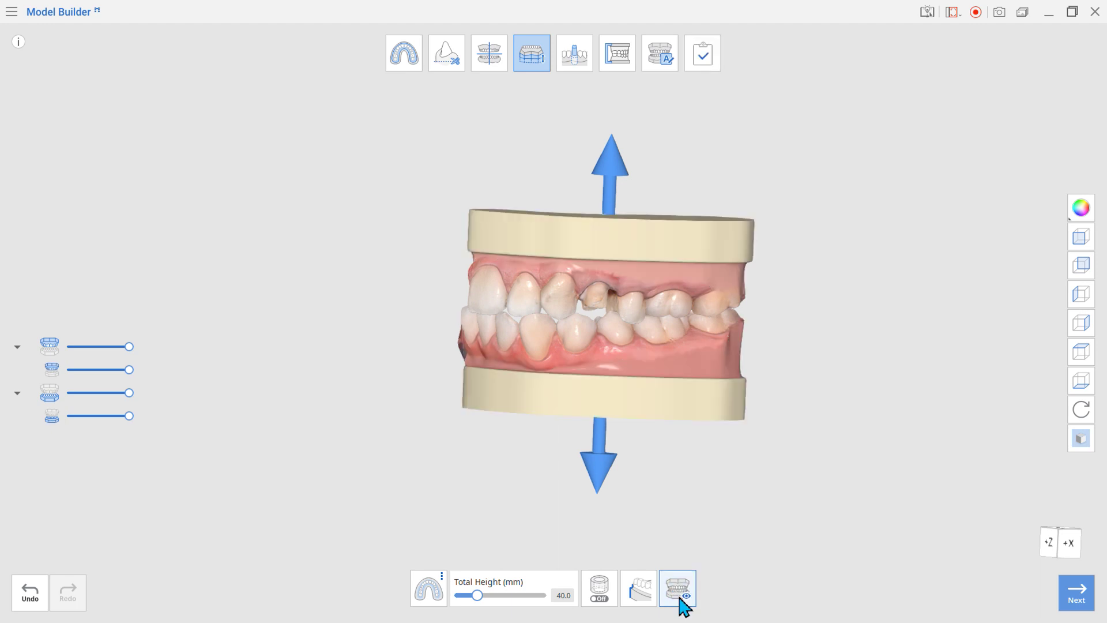
pyautogui.moveTo(606, 508); pyautogui.dragTo(729, 445, button='right')
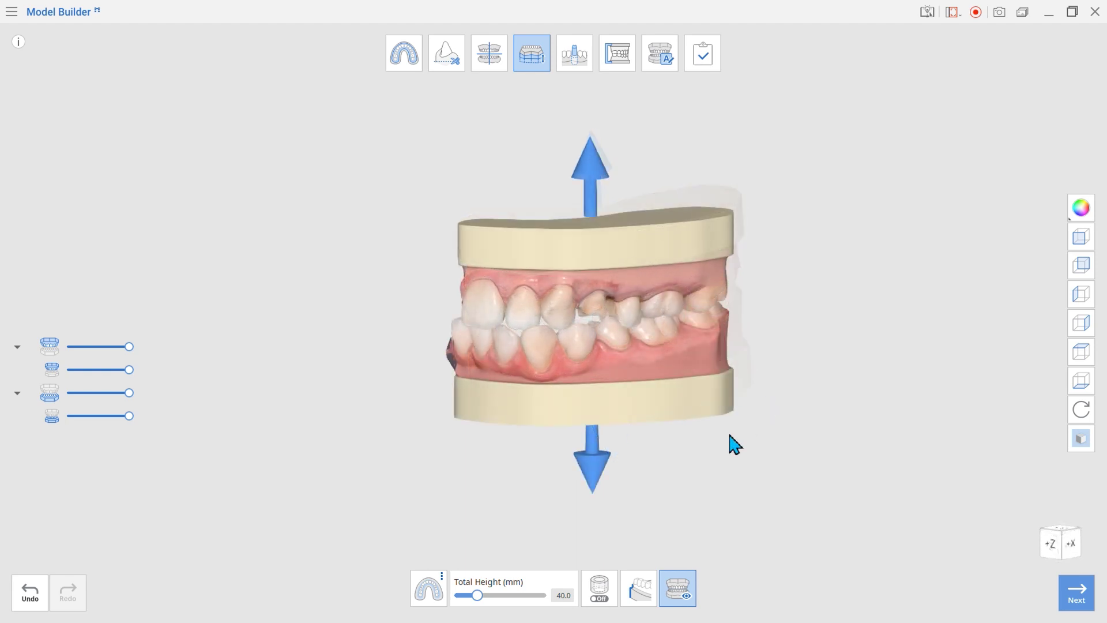
pyautogui.click(601, 592)
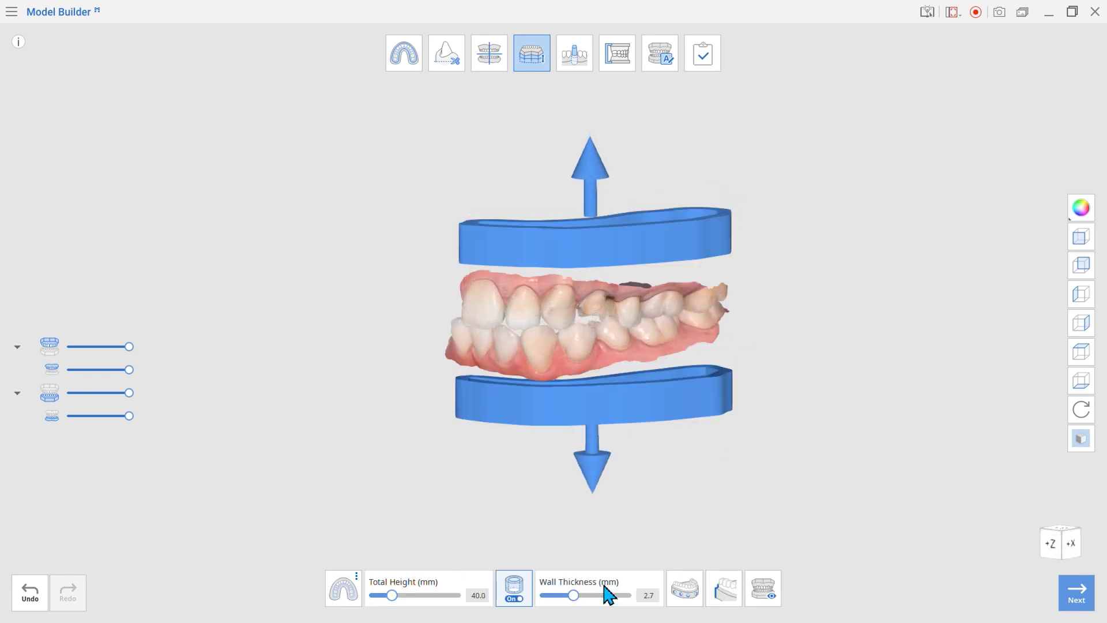
pyautogui.moveTo(630, 415); pyautogui.dragTo(597, 526, button='right')
pyautogui.moveTo(574, 596)
pyautogui.mouseDown()
pyautogui.moveTo(544, 597)
pyautogui.moveTo(590, 597)
pyautogui.moveTo(560, 599)
pyautogui.mouseUp()
pyautogui.moveTo(621, 487); pyautogui.dragTo(628, 438, button='right')
pyautogui.moveTo(652, 485); pyautogui.dragTo(652, 409, button='right')
pyautogui.moveTo(669, 459); pyautogui.dragTo(665, 434, button='right')
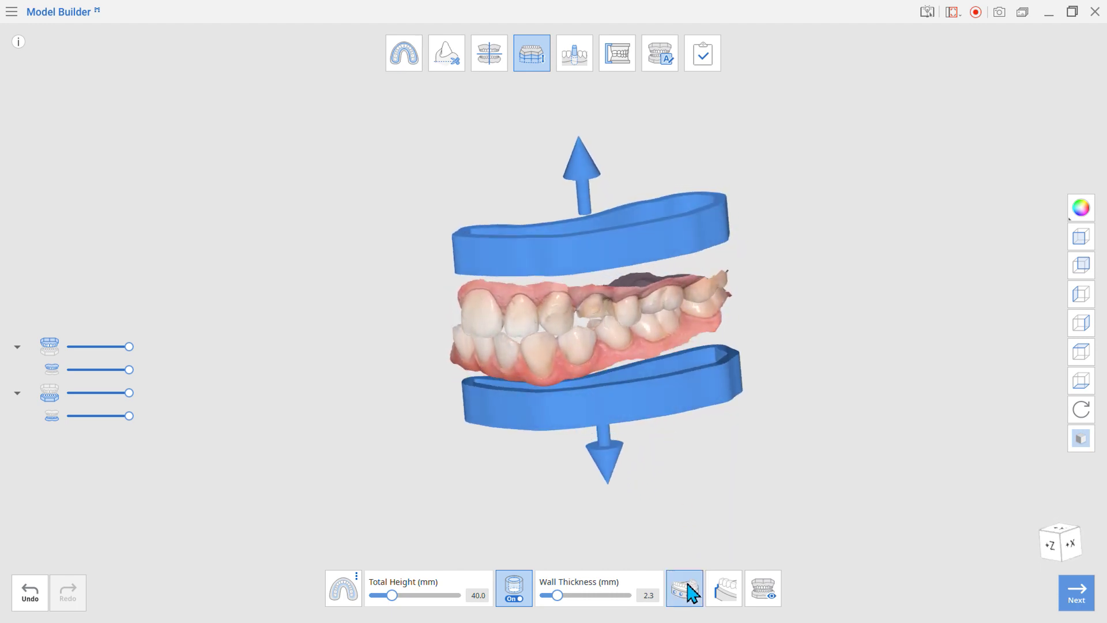
# Trial 8 drain holes of 5.3 mm at 4.1 from the base, then turn them off and advance.
pyautogui.click(689, 588)
pyautogui.click(779, 442)
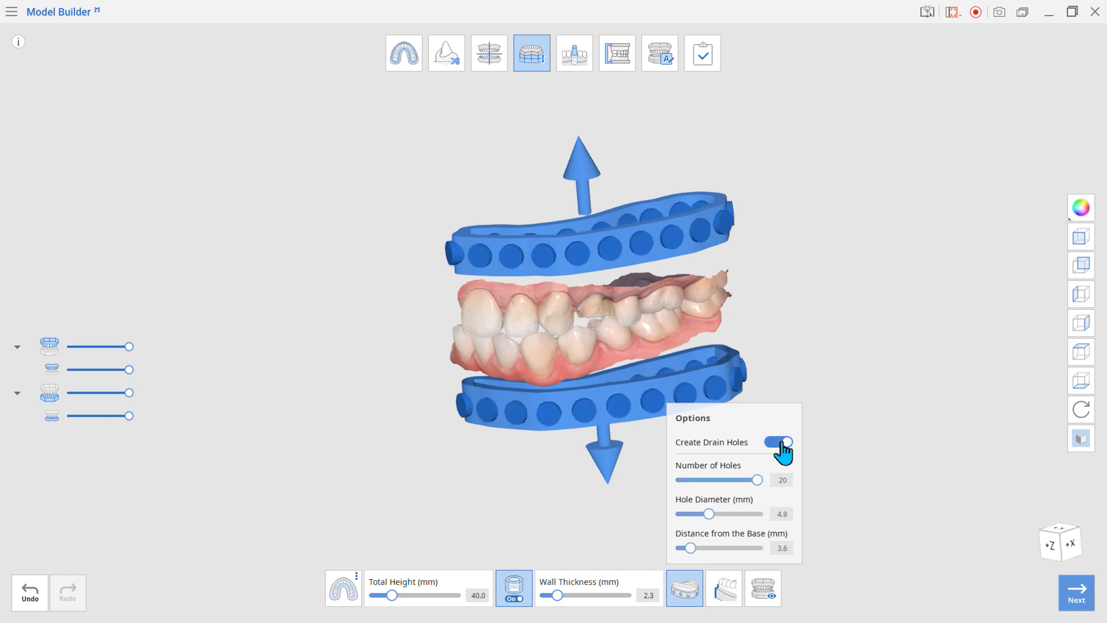
pyautogui.click(692, 548)
pyautogui.moveTo(713, 513); pyautogui.dragTo(715, 514)
pyautogui.click(711, 481)
pyautogui.moveTo(824, 441); pyautogui.dragTo(827, 462, button='right')
pyautogui.click(762, 588)
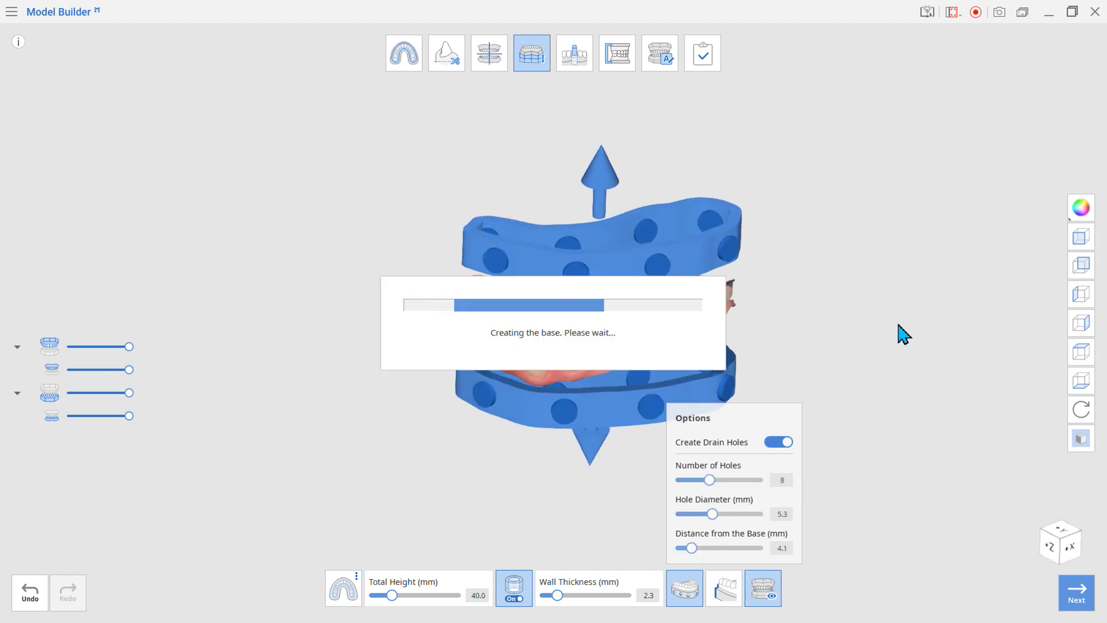
pyautogui.moveTo(622, 319)
pyautogui.mouseDown(button='right')
pyautogui.moveTo(582, 404)
pyautogui.moveTo(625, 307)
pyautogui.mouseUp(button='right')
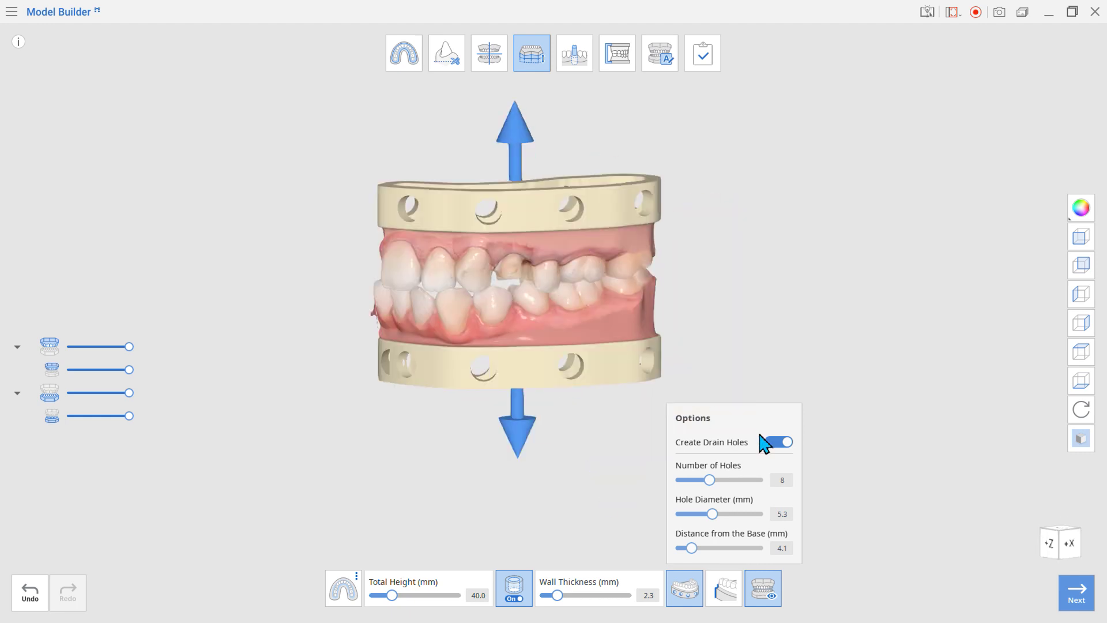
pyautogui.click(769, 442)
pyautogui.click(692, 589)
pyautogui.click(1076, 602)
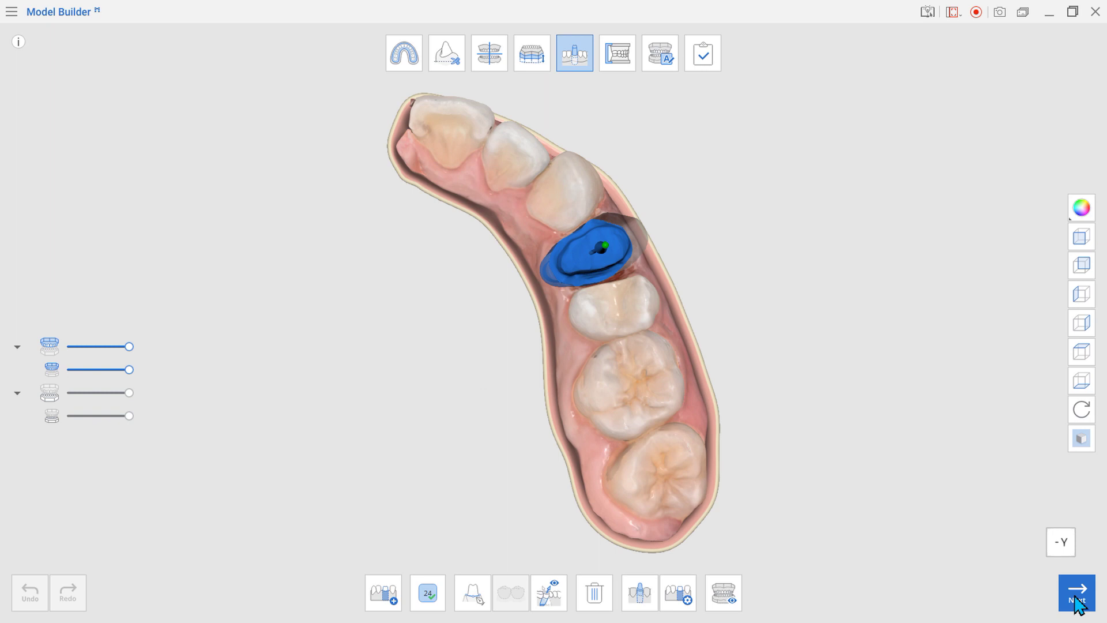
# Move to the die step, view the tooth 24 die from the side, and pick teeth for new dies.
pyautogui.click(1076, 597)
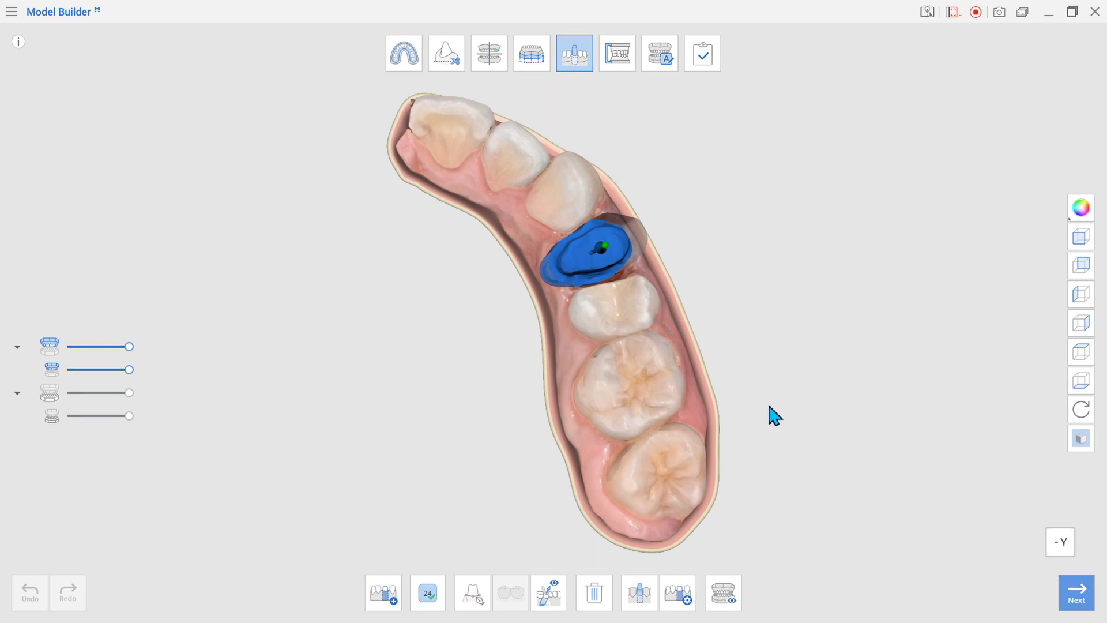
pyautogui.moveTo(664, 439); pyautogui.dragTo(570, 251, button='right')
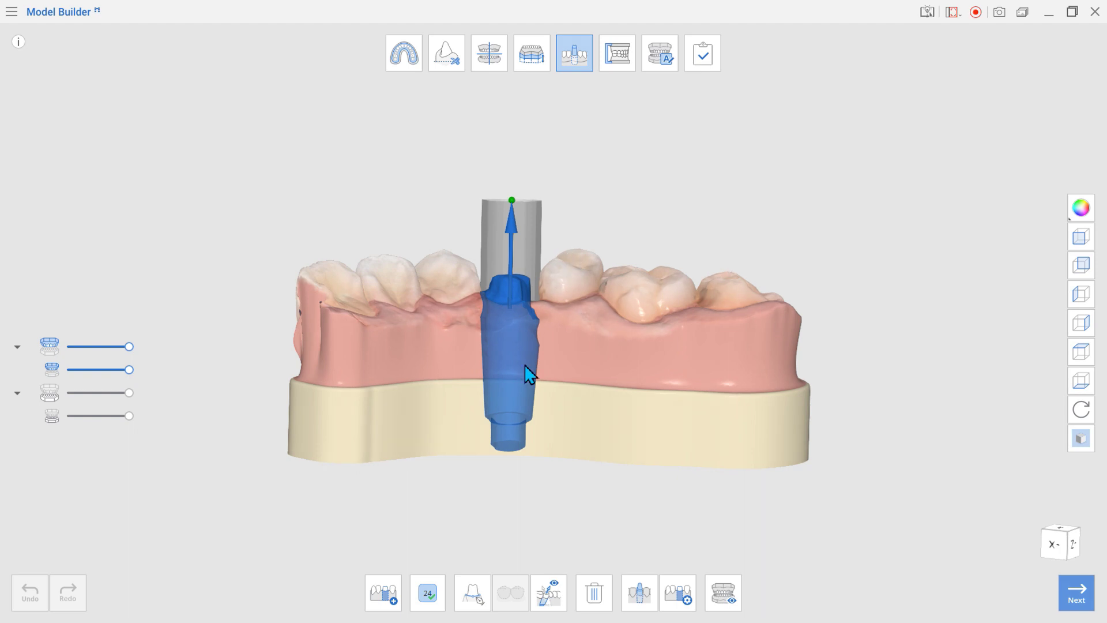
pyautogui.click(390, 602)
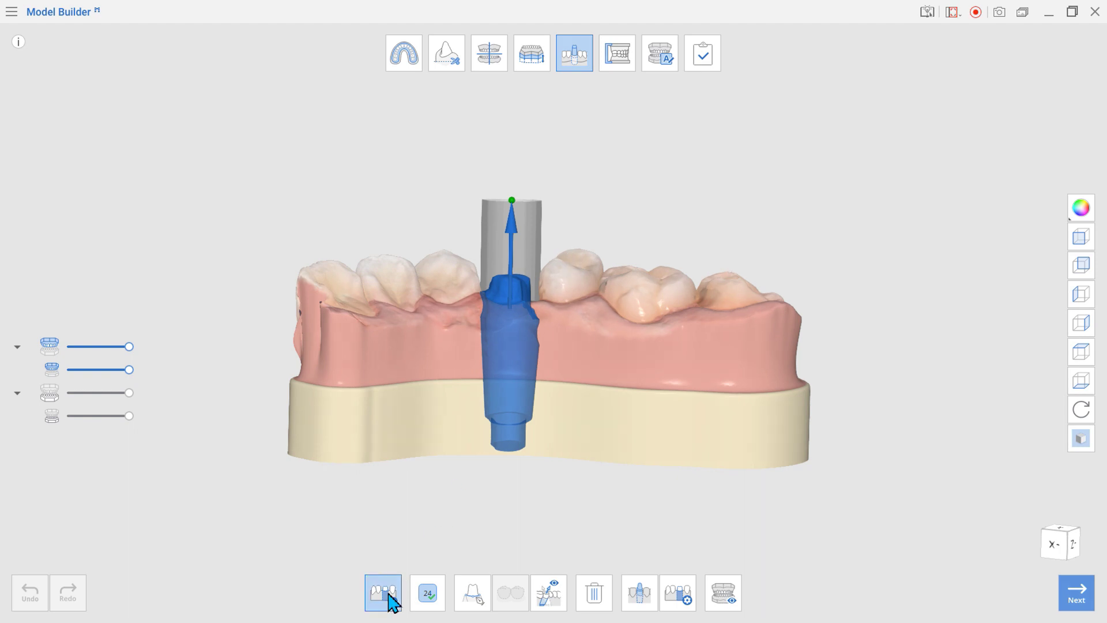
pyautogui.click(391, 601)
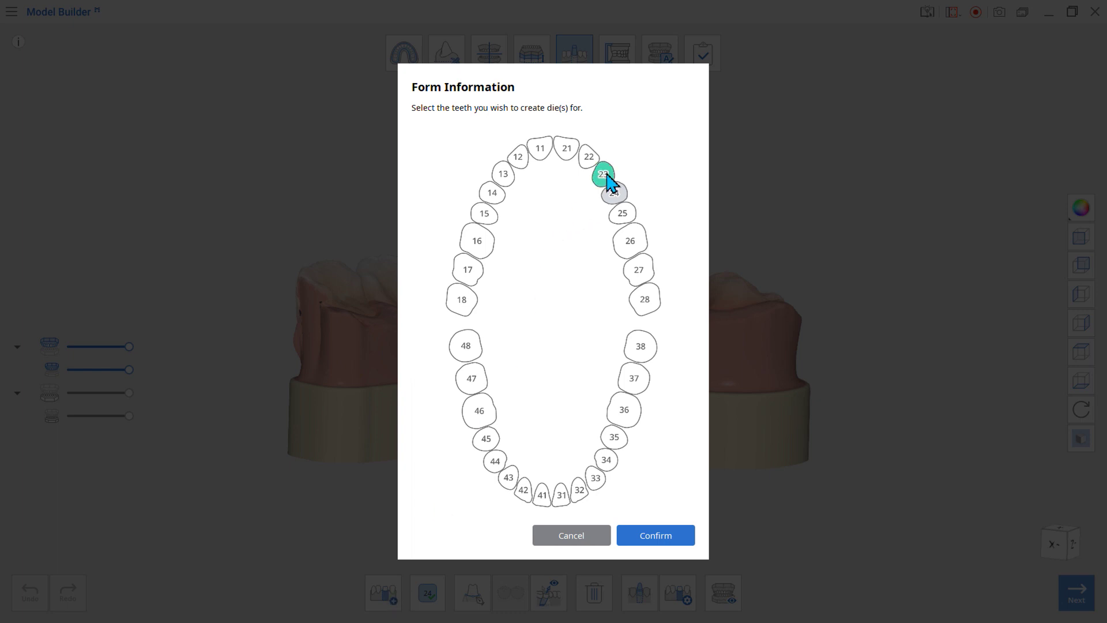
# Create dies for teeth 23 and 25 and begin a margin line on tooth 23.
pyautogui.click(681, 540)
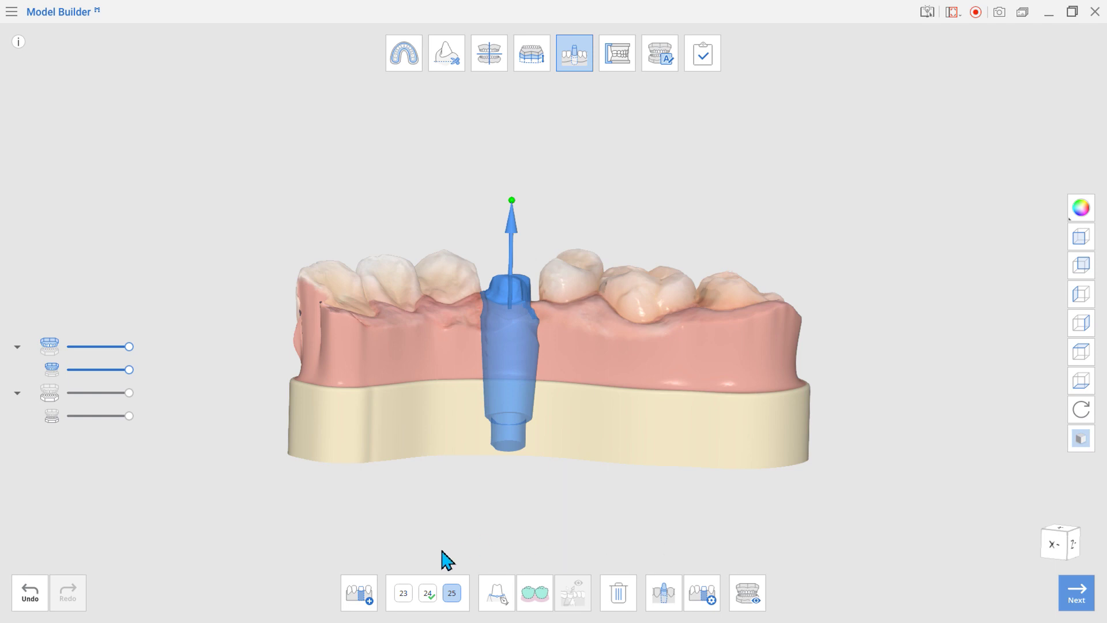
pyautogui.click(403, 599)
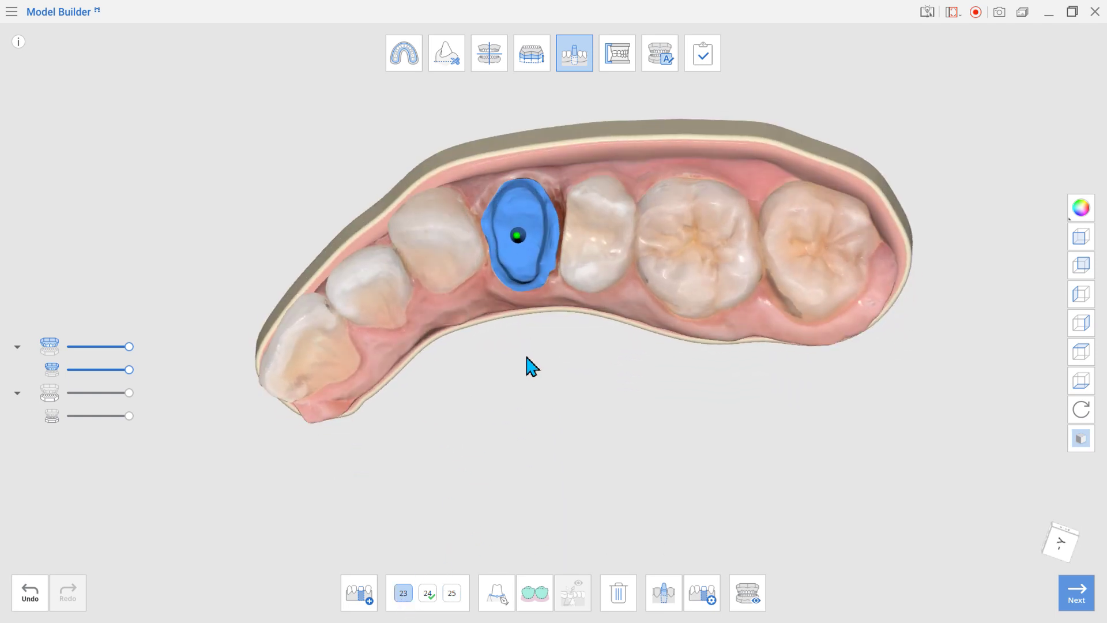
pyautogui.click(496, 593)
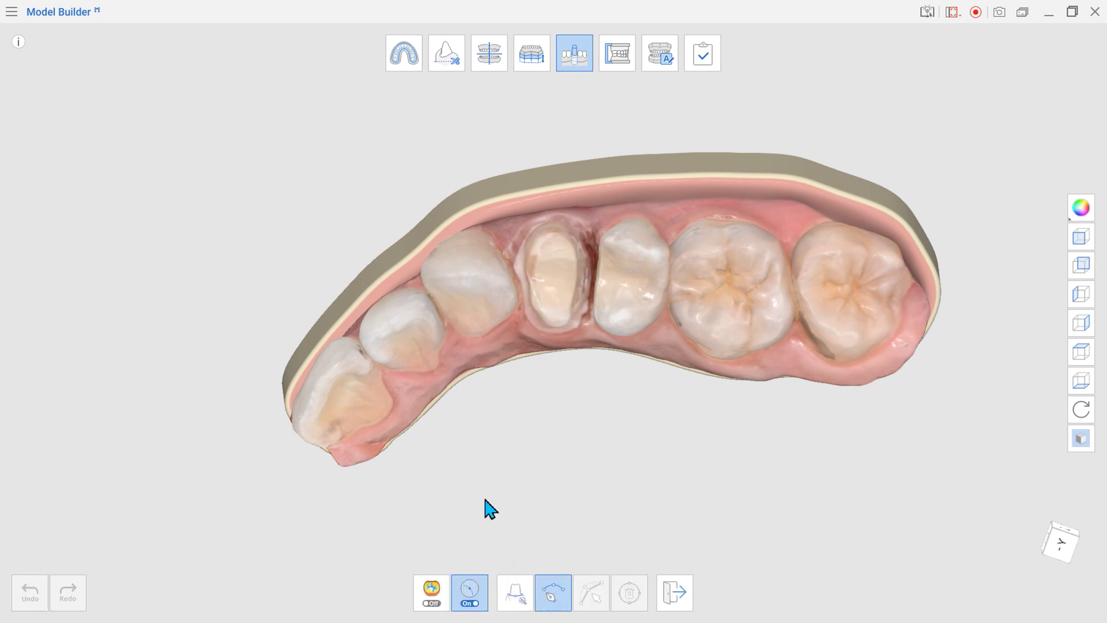
# Trace the margin line point by point around tooth 23 and apply it to build the die.
pyautogui.scroll(5, 454, 329)
pyautogui.click(428, 294)
pyautogui.click(468, 344)
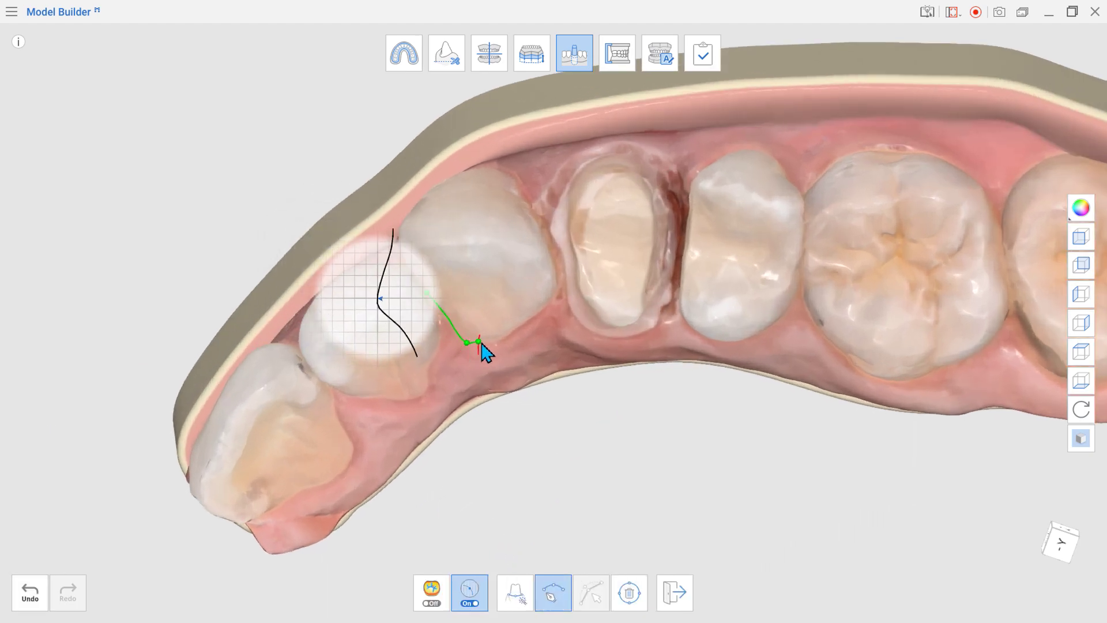
pyautogui.click(498, 342)
pyautogui.click(533, 321)
pyautogui.click(551, 254)
pyautogui.click(463, 207)
pyautogui.moveTo(509, 171); pyautogui.dragTo(551, 210, button='right')
pyautogui.click(448, 266)
pyautogui.click(456, 294)
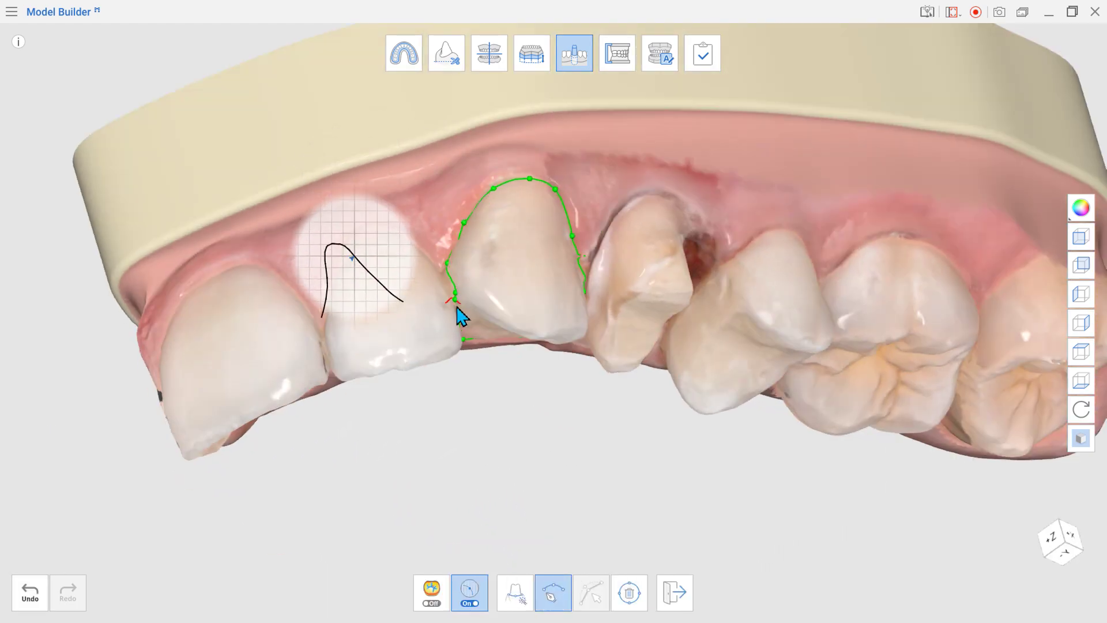
pyautogui.click(457, 307)
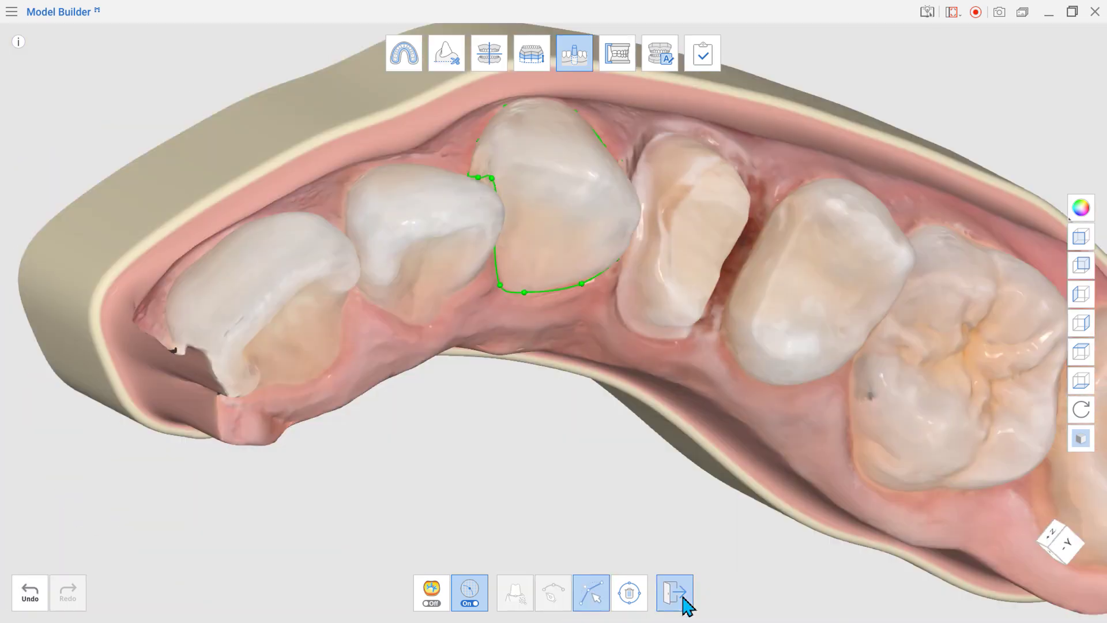
pyautogui.click(685, 603)
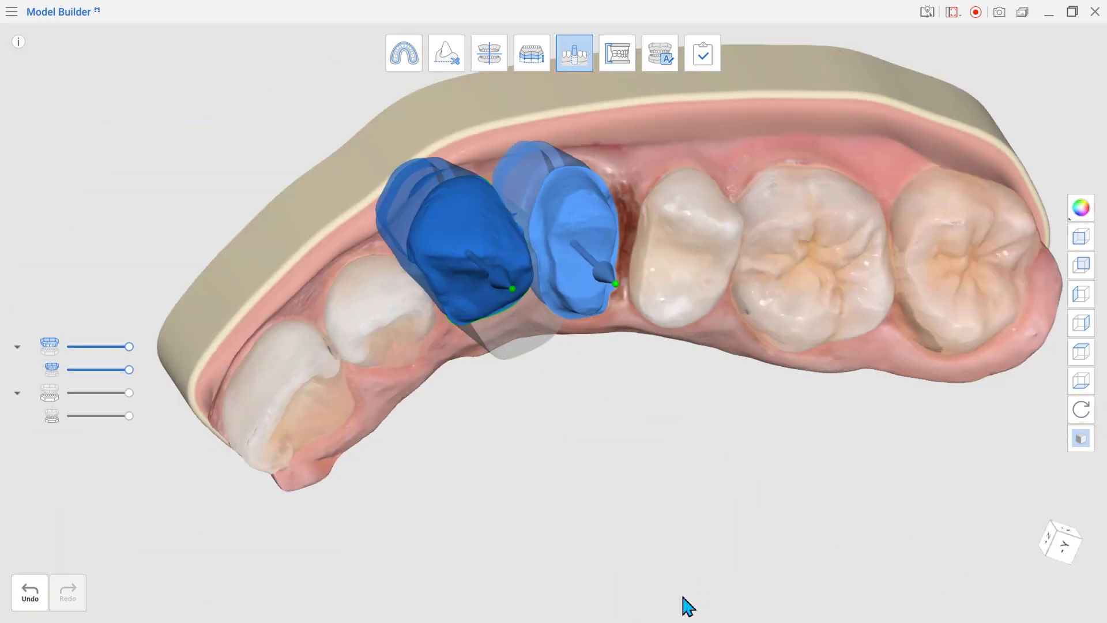
pyautogui.moveTo(658, 513); pyautogui.dragTo(548, 223, button='right')
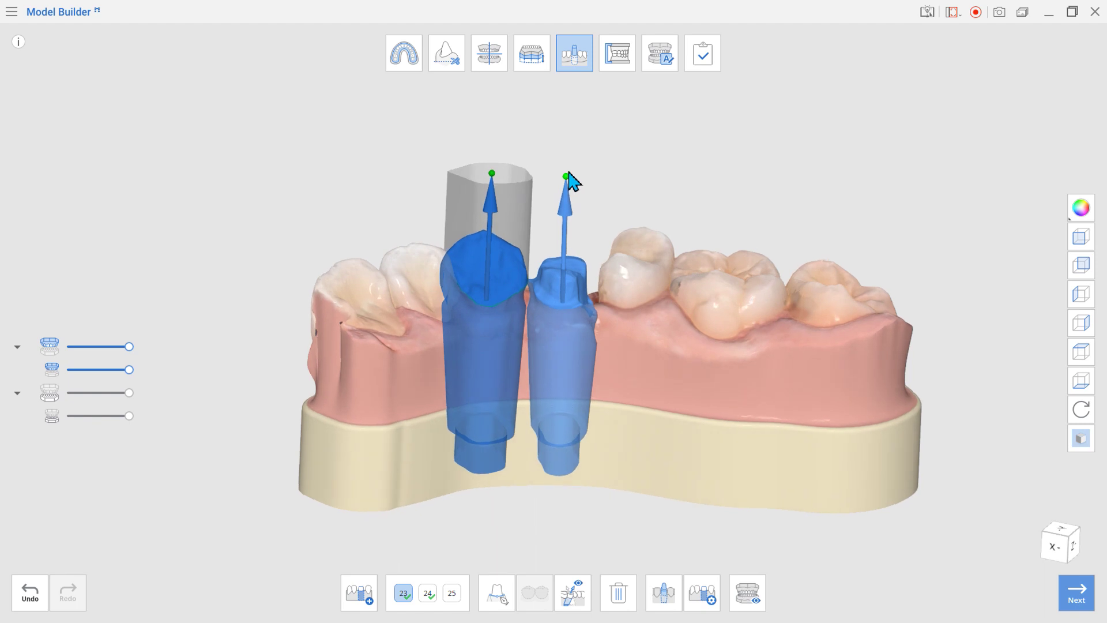
# Select die 25 and mark the tooth 25 crown as its die area.
pyautogui.click(455, 596)
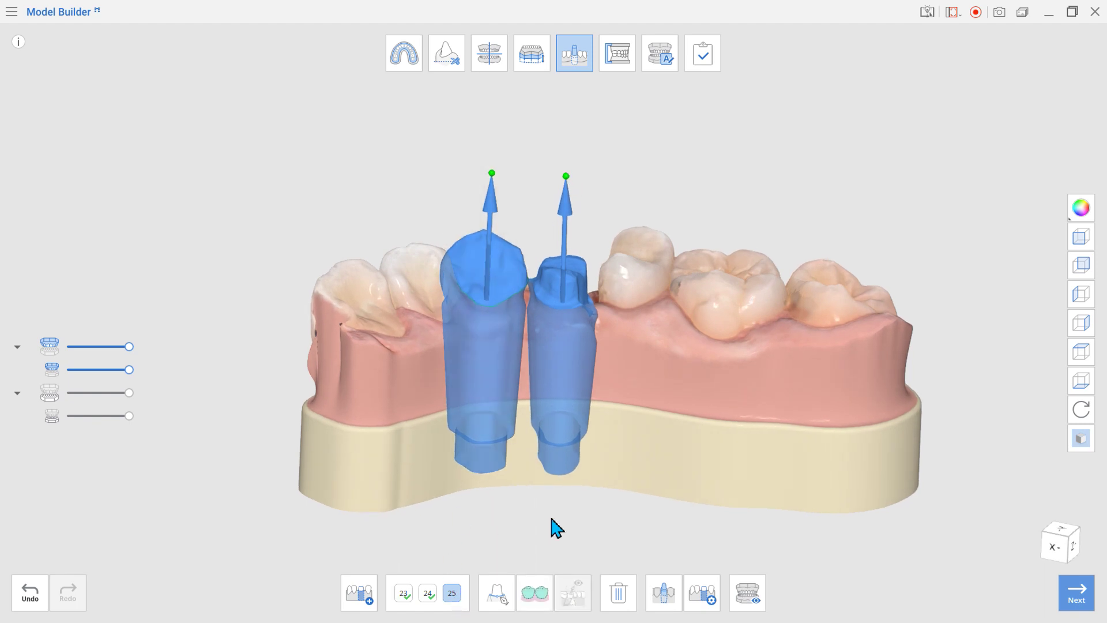
pyautogui.moveTo(552, 526); pyautogui.dragTo(642, 214, button='right')
pyautogui.click(535, 592)
pyautogui.click(667, 189)
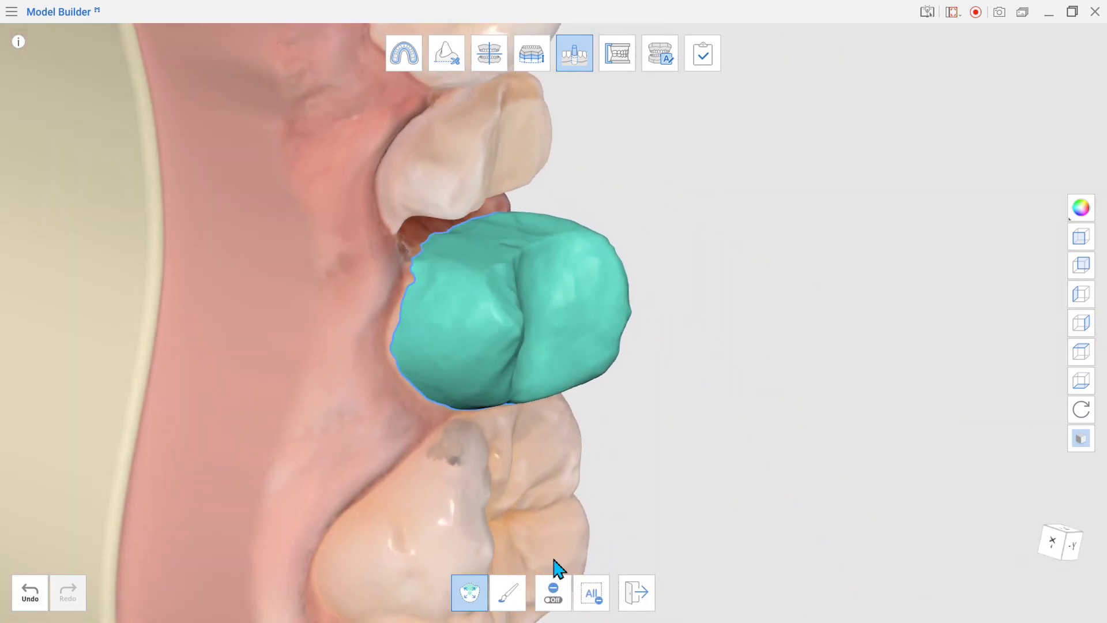
# Trim the marked tooth 25 crown edges with a medium brush and apply the die area.
pyautogui.click(508, 593)
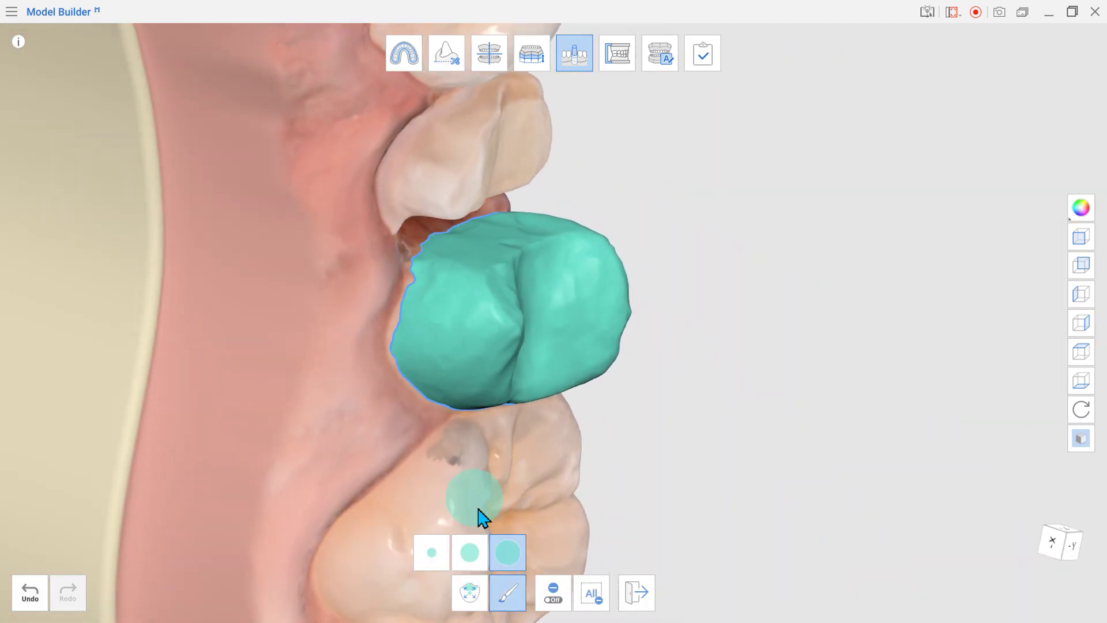
pyautogui.click(470, 553)
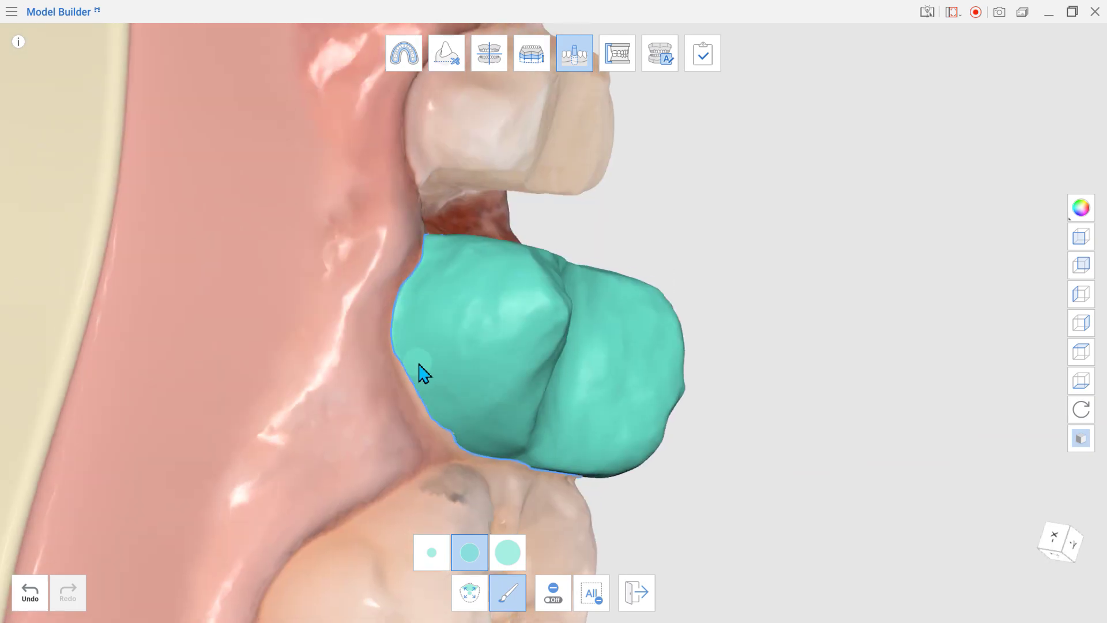
pyautogui.scroll(-5, 445, 462)
pyautogui.moveTo(445, 462)
pyautogui.mouseDown(button='right')
pyautogui.moveTo(323, 188)
pyautogui.moveTo(450, 188)
pyautogui.mouseUp(button='right')
pyautogui.scroll(5, 450, 188)
pyautogui.click(554, 593)
pyautogui.scroll(3, 302, 309)
pyautogui.moveTo(278, 189); pyautogui.dragTo(296, 326)
pyautogui.scroll(-3, 302, 382)
pyautogui.moveTo(302, 382); pyautogui.dragTo(437, 322, button='right')
pyautogui.click(637, 592)
pyautogui.moveTo(689, 439); pyautogui.dragTo(801, 288, button='right')
pyautogui.scroll(-3, 717, 298)
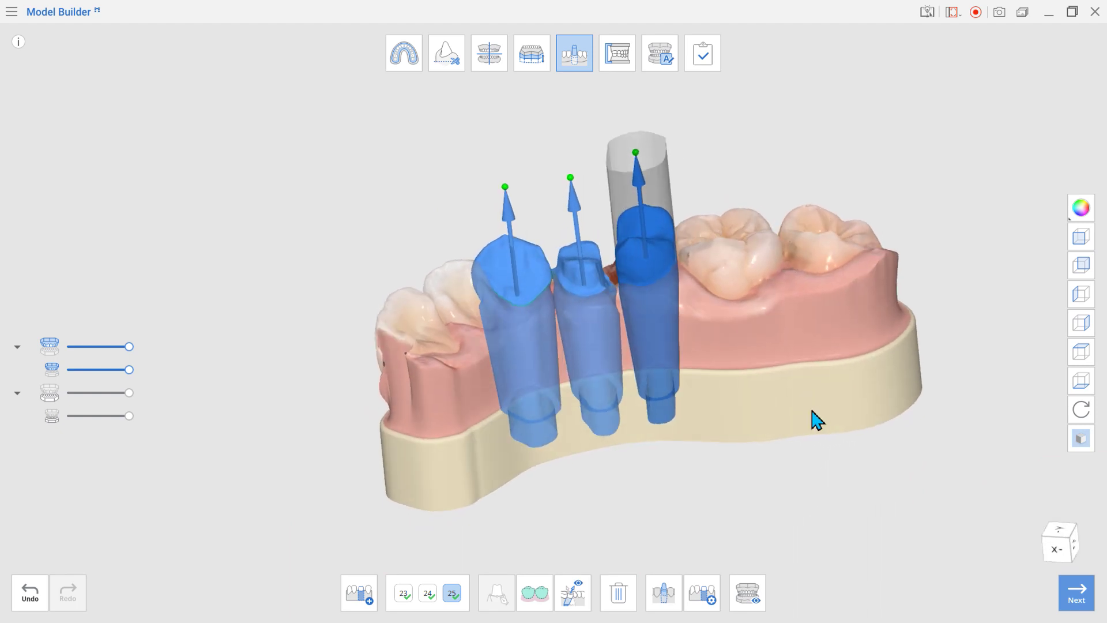
# Tilt the tooth 25 die's insertion axis, then turn on Cutout Dies for all three dies.
pyautogui.moveTo(817, 420); pyautogui.dragTo(840, 341, button='right')
pyautogui.moveTo(656, 164)
pyautogui.mouseDown()
pyautogui.moveTo(756, 203)
pyautogui.moveTo(676, 173)
pyautogui.moveTo(659, 179)
pyautogui.mouseUp()
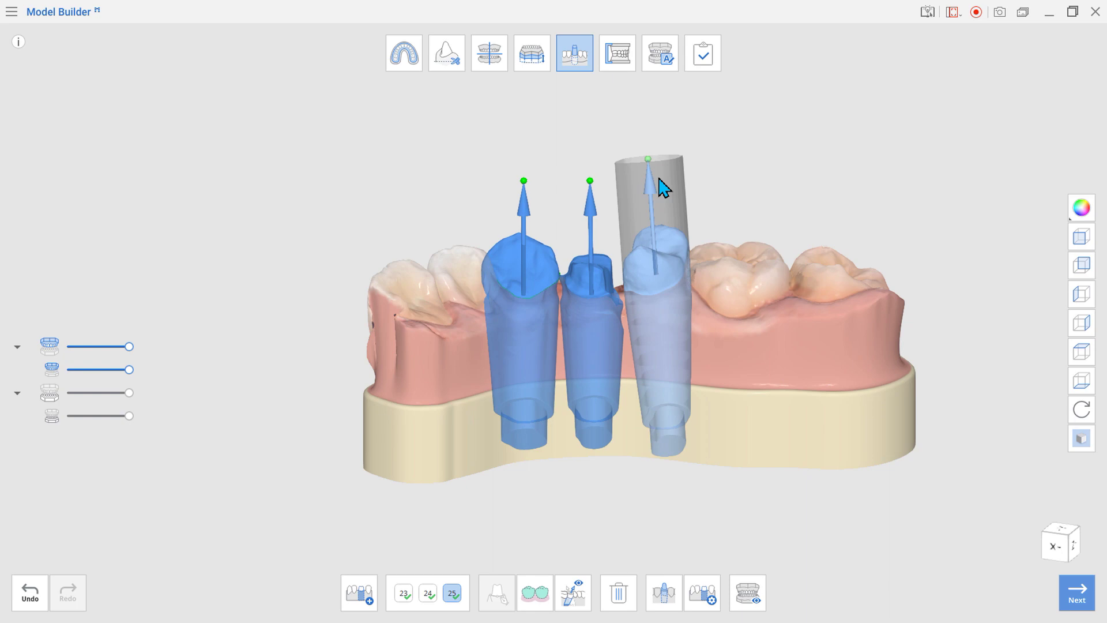
pyautogui.moveTo(653, 216); pyautogui.dragTo(563, 392, button='right')
pyautogui.moveTo(573, 605); pyautogui.dragTo(599, 297, button='right')
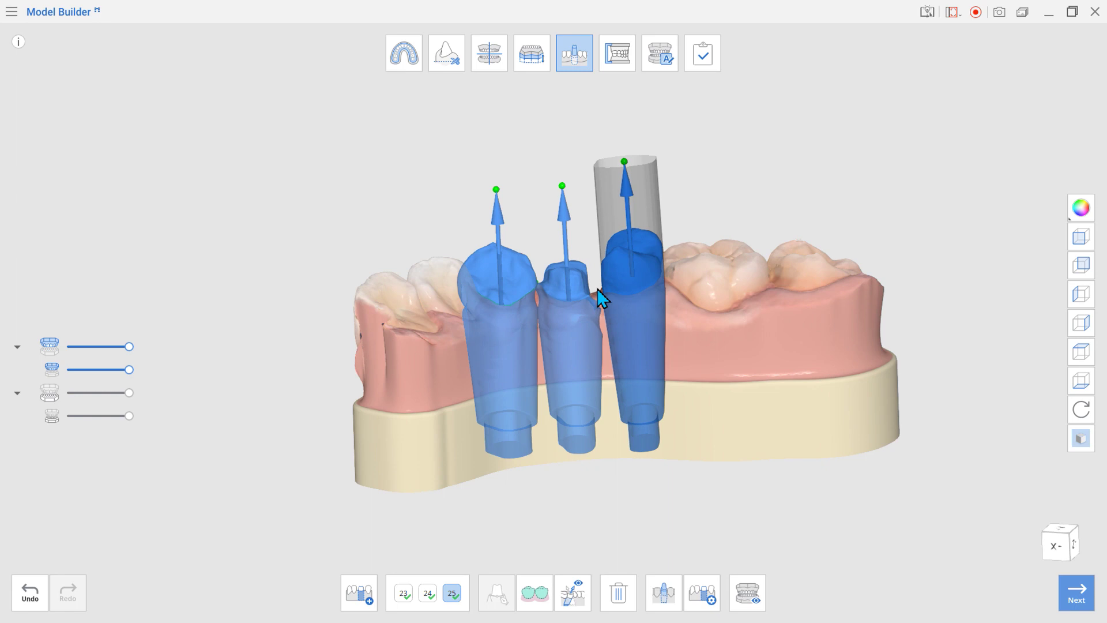
pyautogui.click(669, 600)
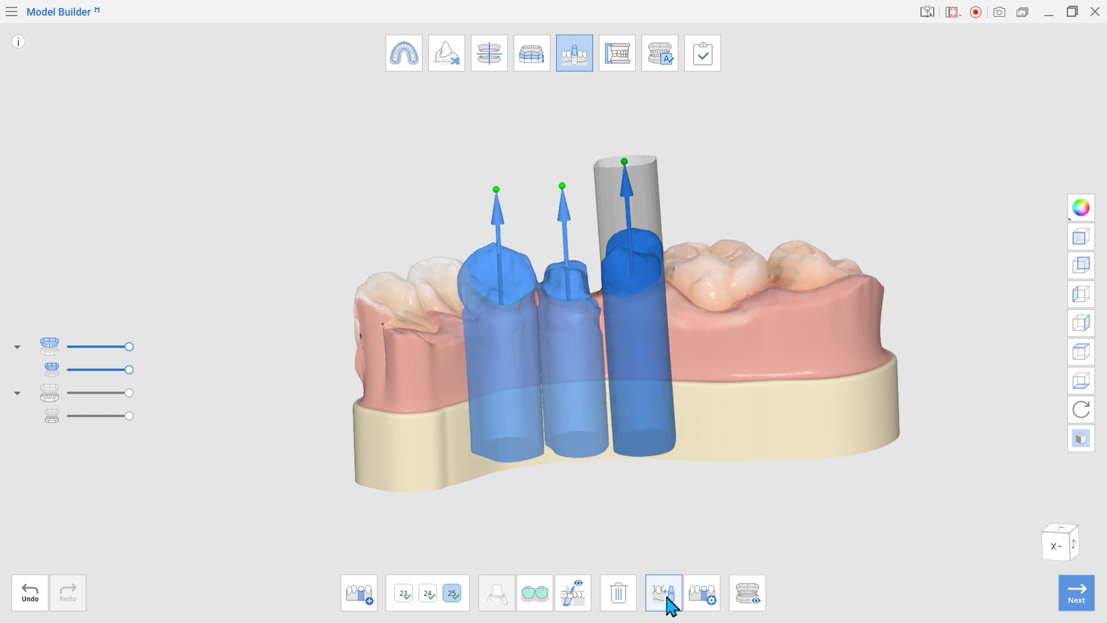
# Switch the cutout dies back to pinned dies and open the Die Option gap and pin settings.
pyautogui.moveTo(855, 440); pyautogui.dragTo(623, 366, button='right')
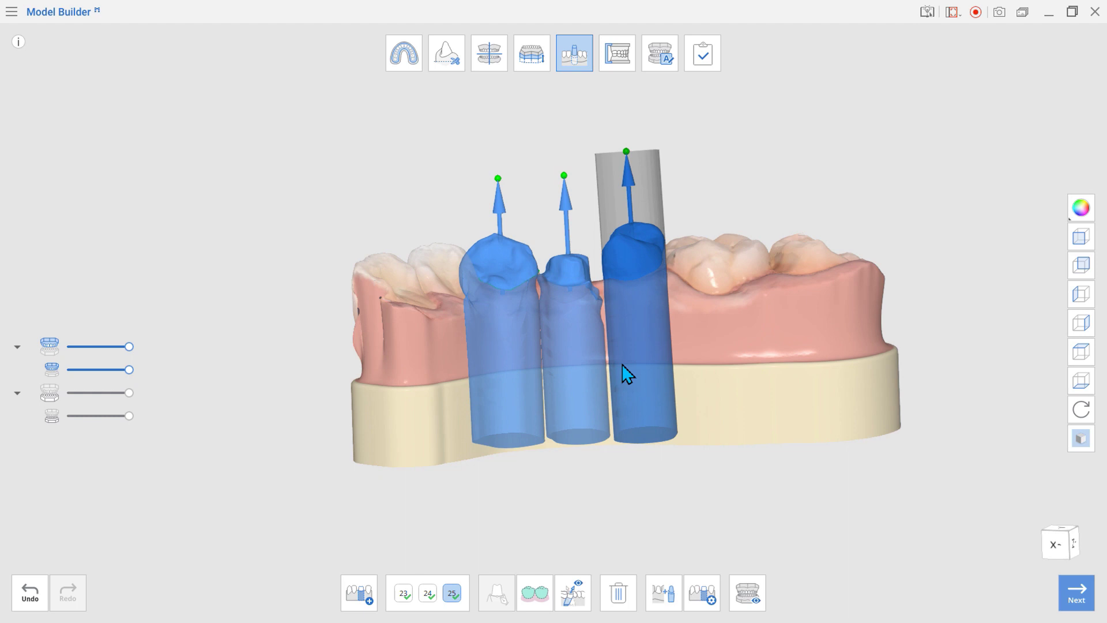
pyautogui.moveTo(622, 364); pyautogui.dragTo(607, 424, button='right')
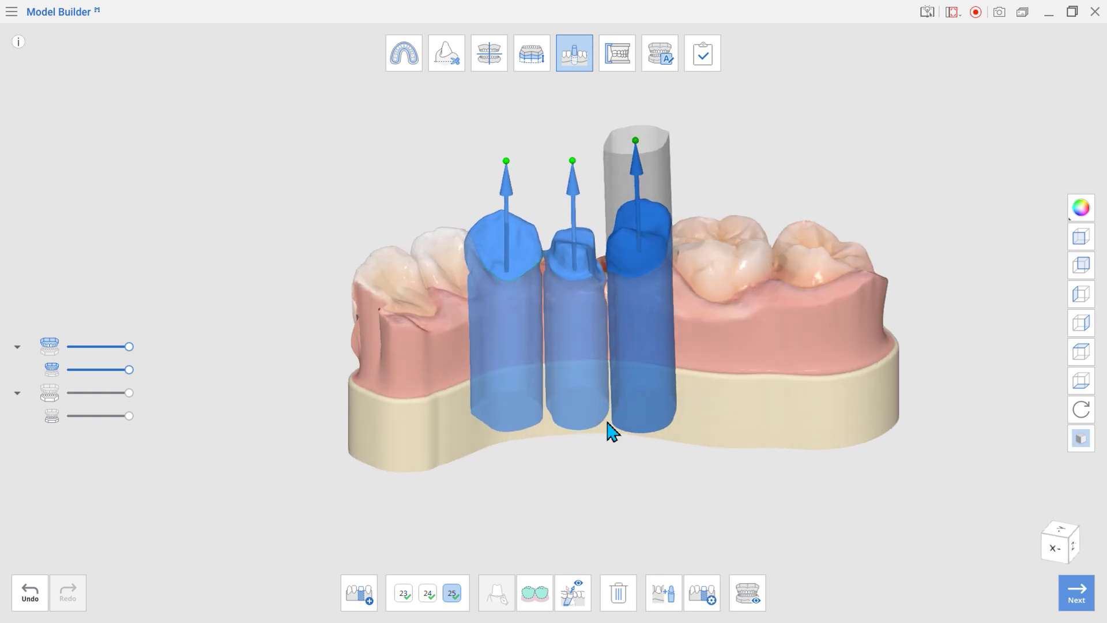
pyautogui.click(667, 600)
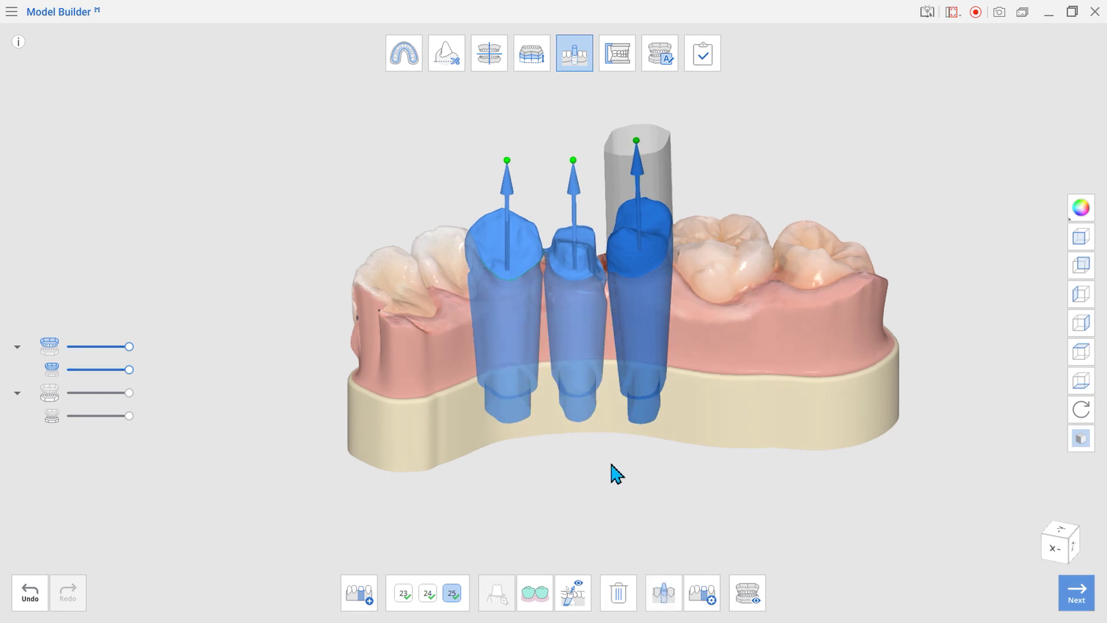
pyautogui.moveTo(613, 466); pyautogui.dragTo(616, 397, button='right')
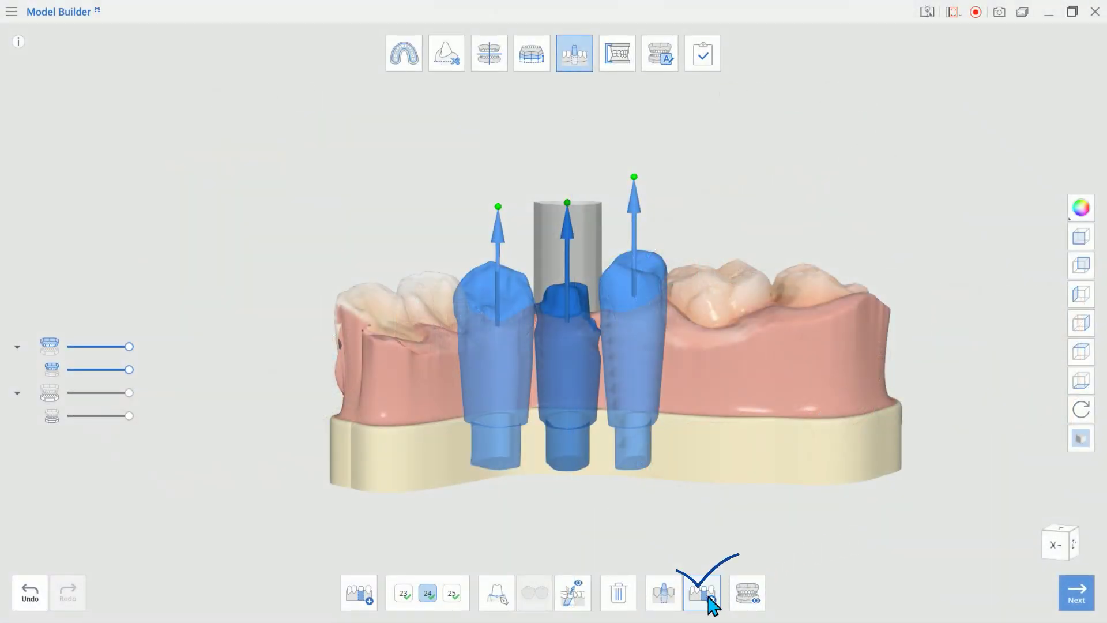
pyautogui.click(705, 606)
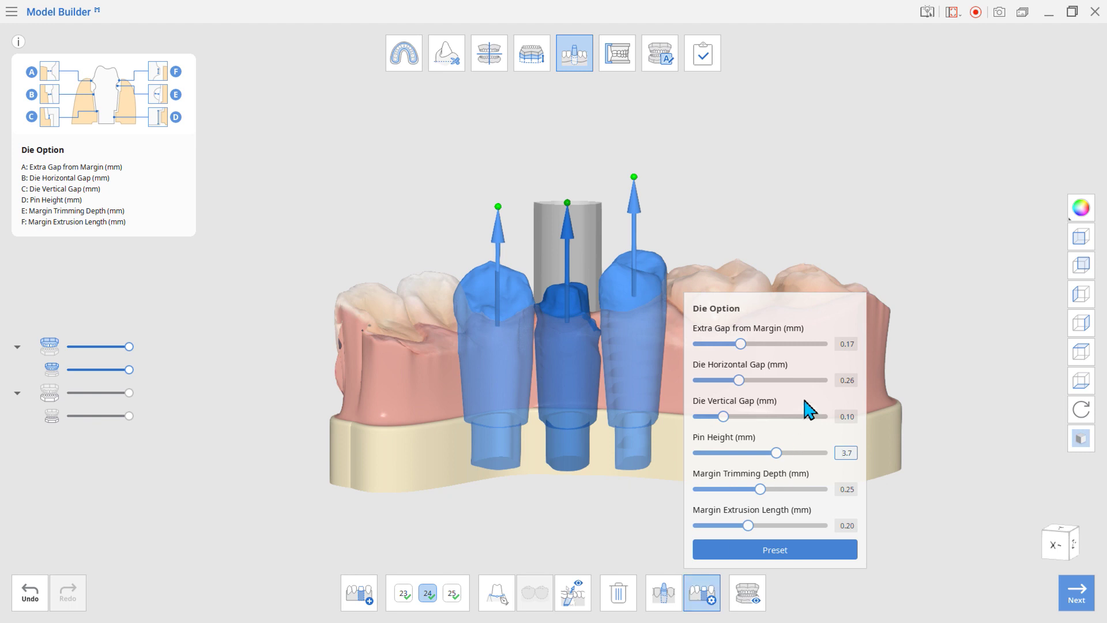
# Raise the die gaps to 0.31/0.40/0.18 mm and save them as preset '2nd - 3D Printer'.
pyautogui.click(778, 344)
pyautogui.click(797, 551)
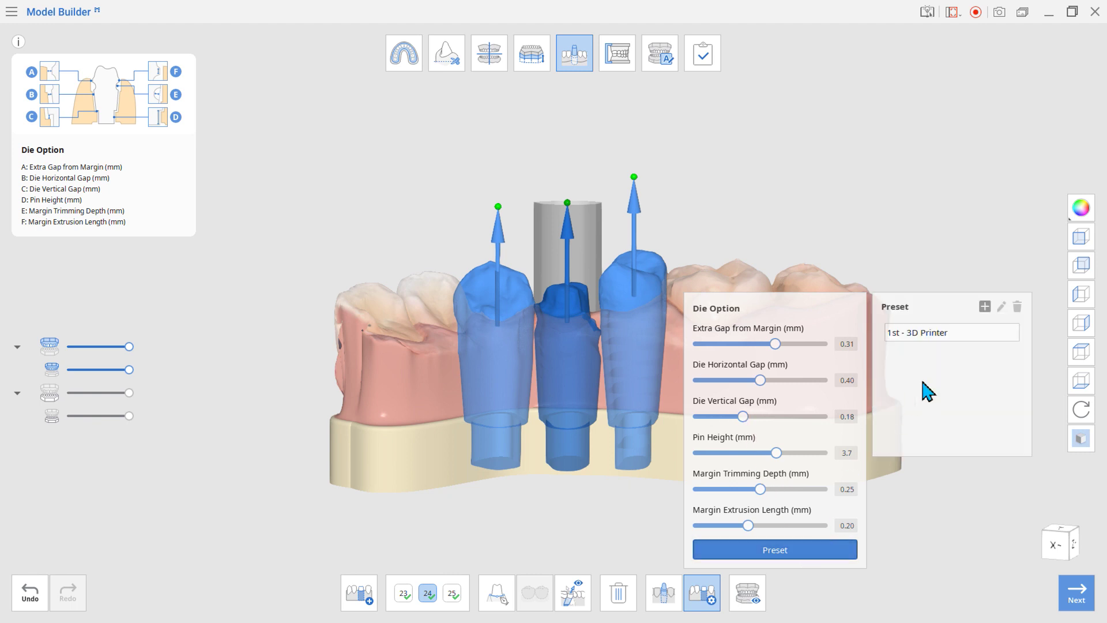
pyautogui.click(984, 307)
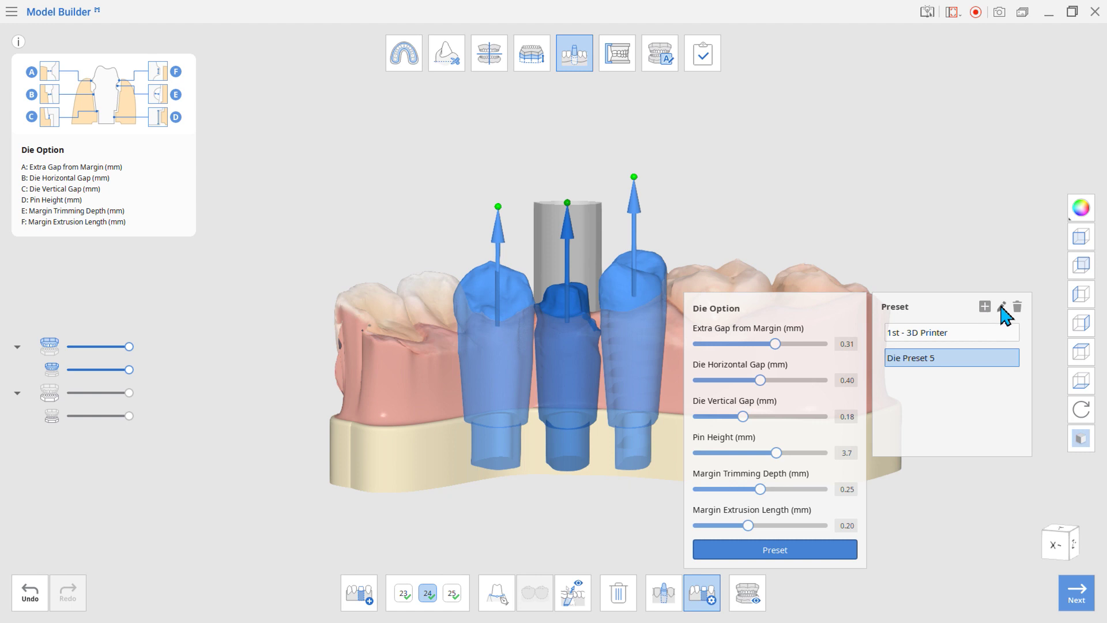
pyautogui.click(1002, 306)
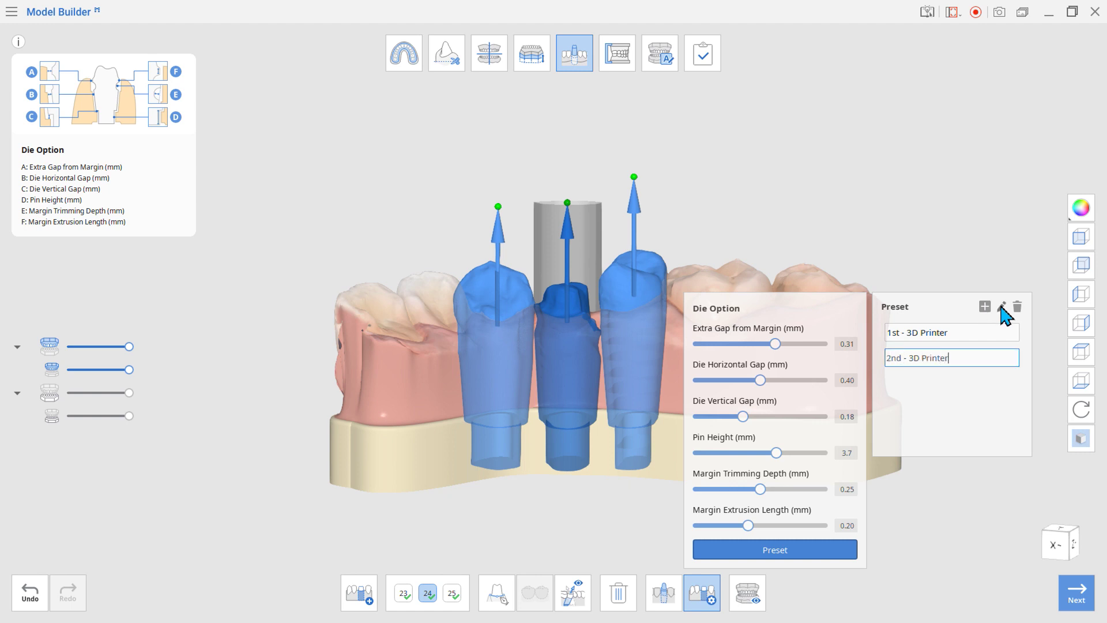
pyautogui.click(998, 258)
pyautogui.click(996, 332)
pyautogui.click(993, 356)
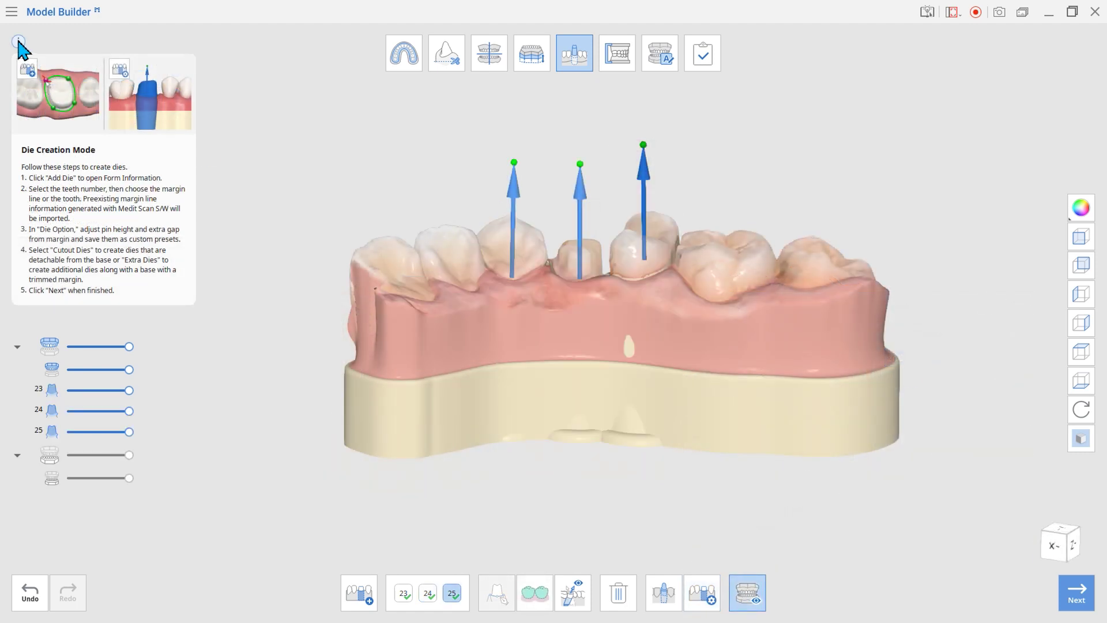
# Hide and re-show the gum model and dies 23–25 to inspect them, then finish die creation.
pyautogui.click(51, 369)
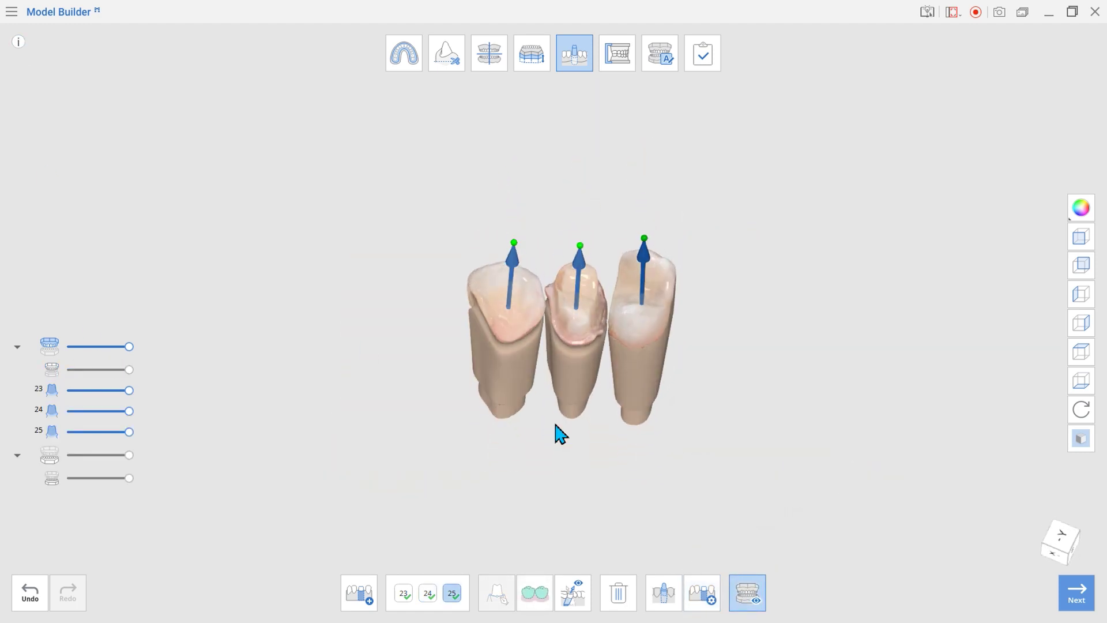
pyautogui.click(52, 370)
pyautogui.click(52, 391)
pyautogui.click(52, 411)
pyautogui.click(52, 432)
pyautogui.moveTo(462, 398)
pyautogui.mouseDown(button='right')
pyautogui.moveTo(506, 310)
pyautogui.moveTo(436, 412)
pyautogui.moveTo(477, 400)
pyautogui.mouseUp(button='right')
pyautogui.click(51, 390)
pyautogui.click(51, 410)
pyautogui.click(51, 431)
pyautogui.moveTo(514, 467); pyautogui.dragTo(476, 323, button='right')
pyautogui.click(1084, 589)
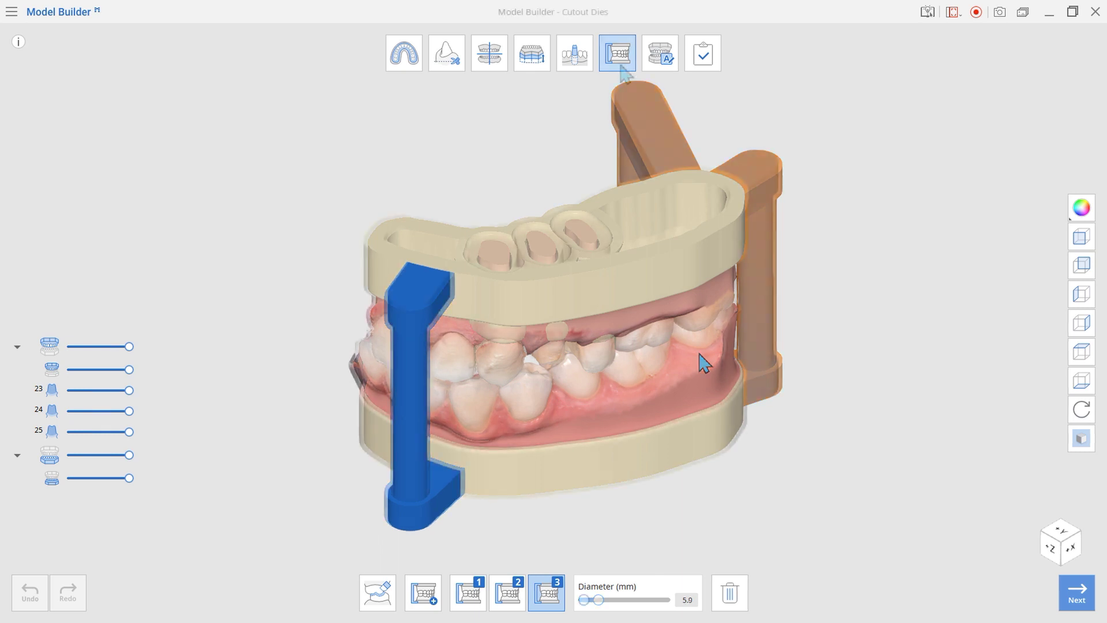
# Rebuild the model with 'Do Not Remove Overlapping Data' selected.
pyautogui.click(388, 599)
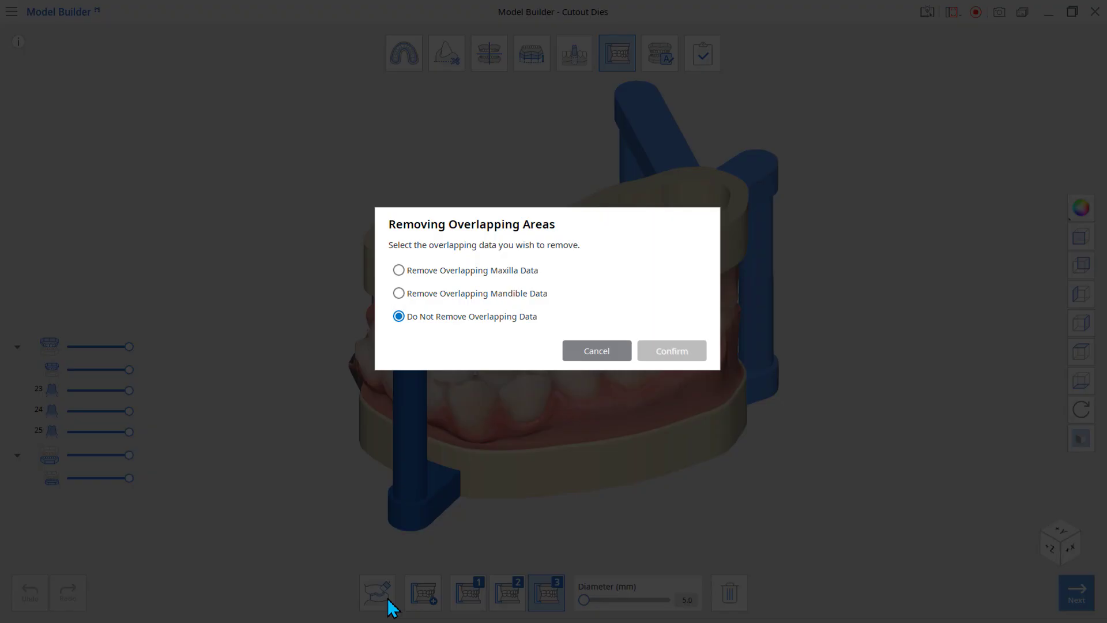
pyautogui.click(399, 270)
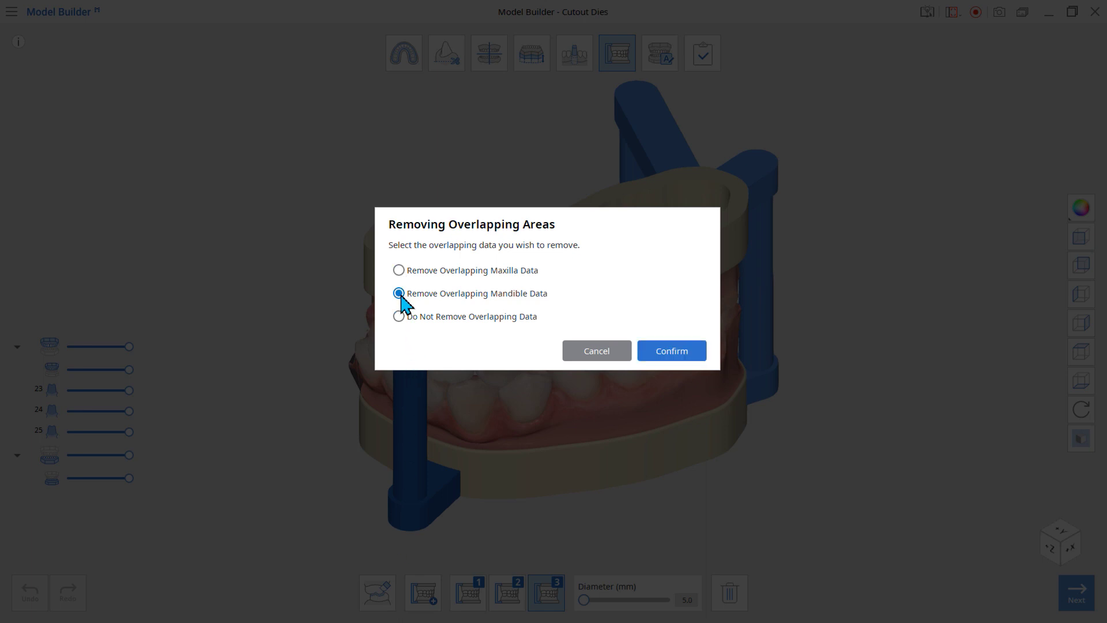
pyautogui.click(399, 317)
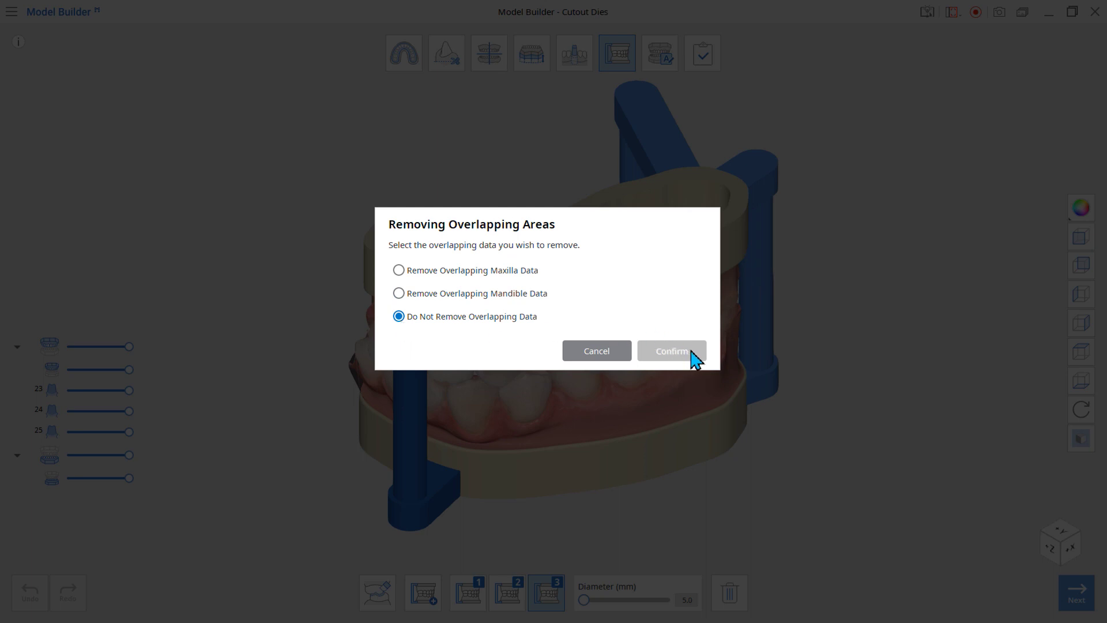
pyautogui.click(671, 351)
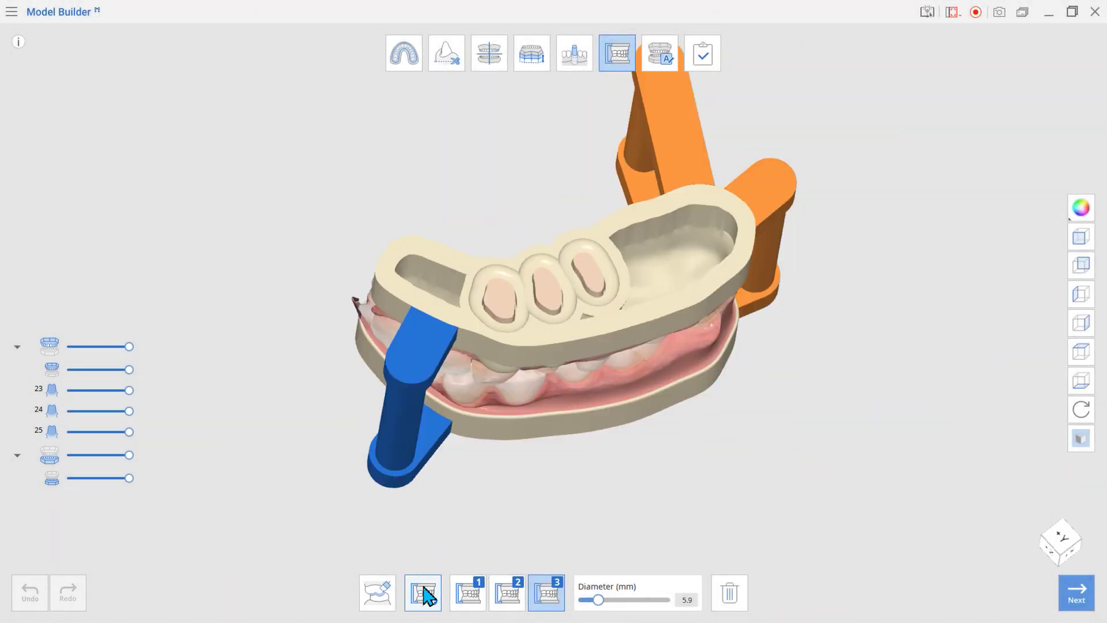
# Add articulator pins, then delete the orange, front-right and upper-left pins, keeping one at each end.
pyautogui.click(423, 588)
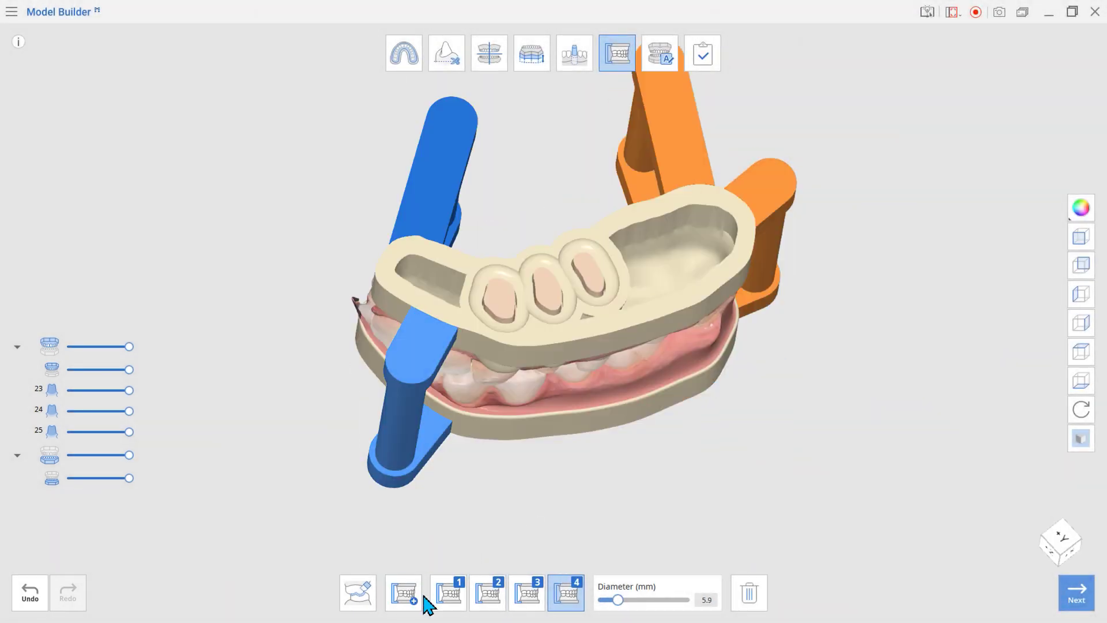
pyautogui.click(411, 592)
pyautogui.click(414, 600)
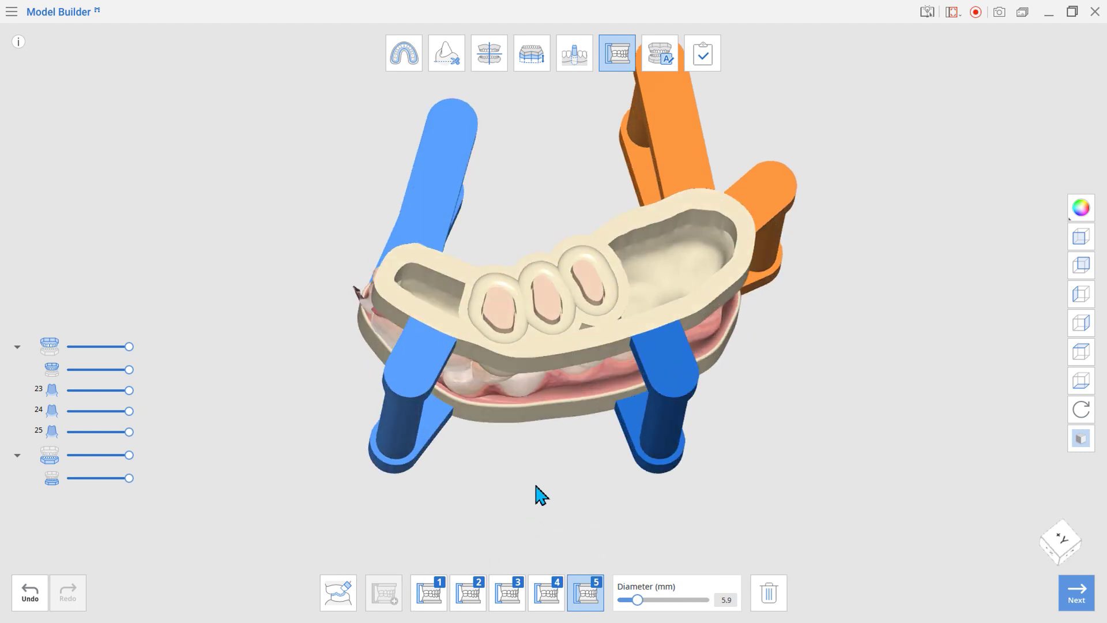
pyautogui.click(673, 153)
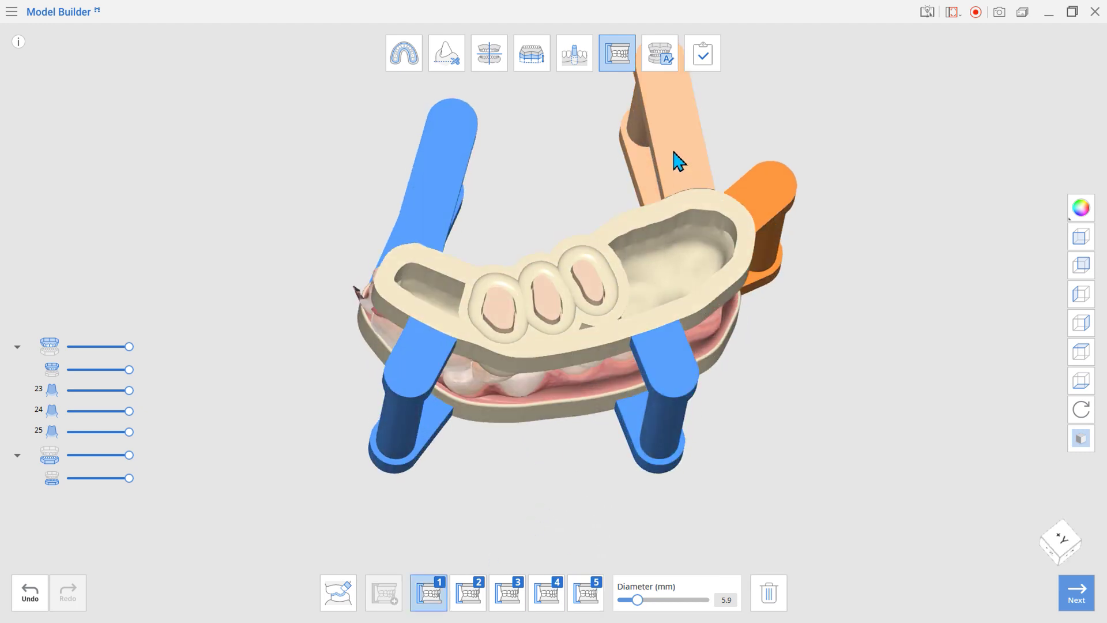
pyautogui.click(776, 597)
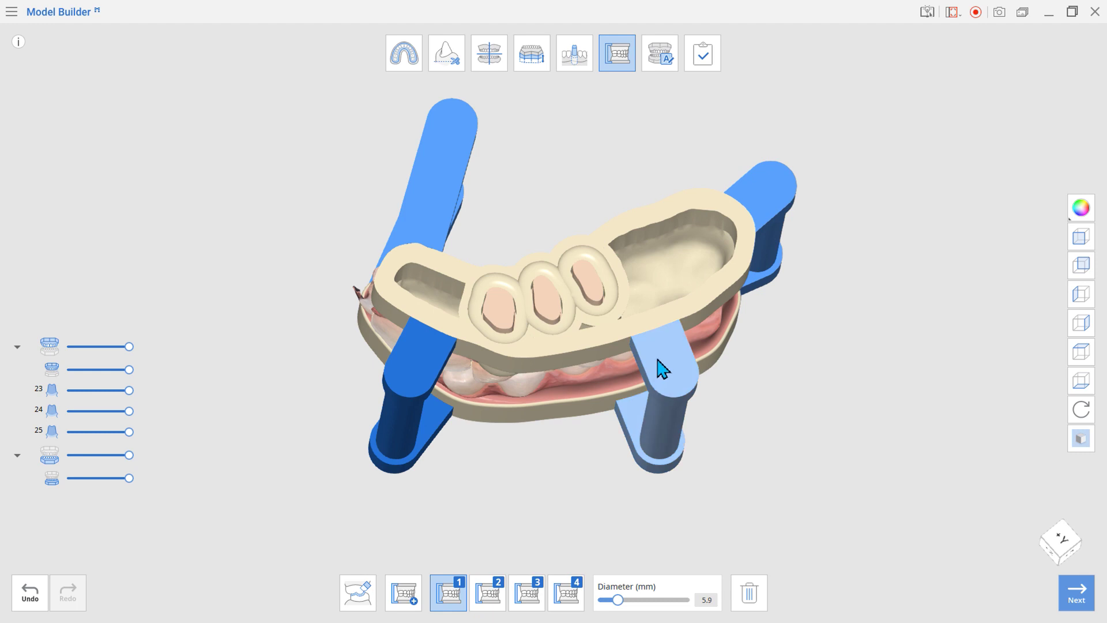
pyautogui.click(661, 370)
pyautogui.click(749, 593)
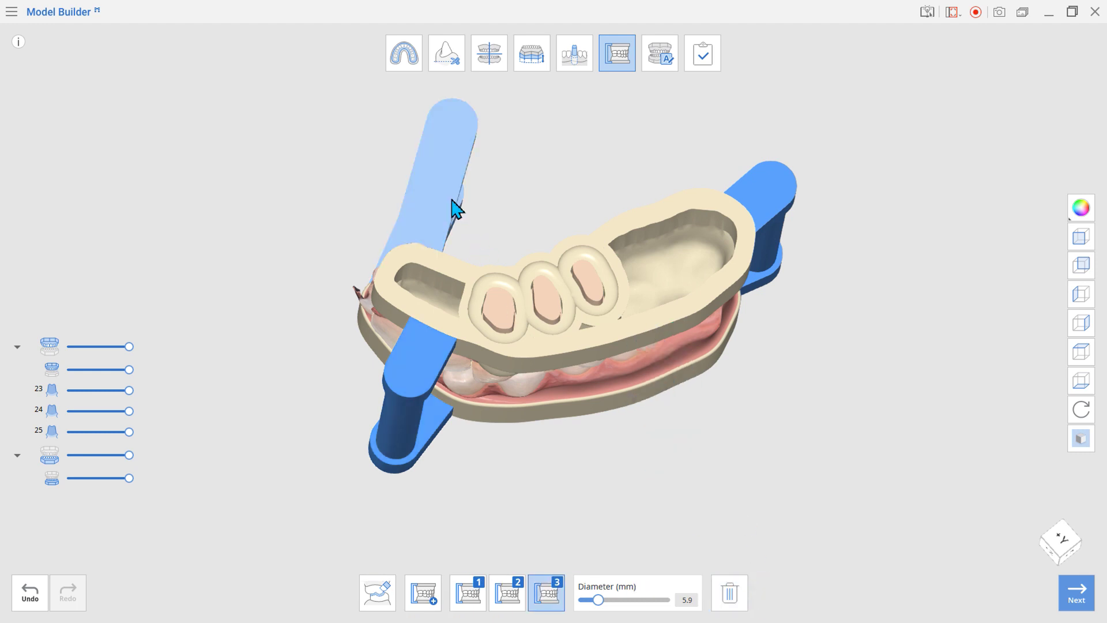
pyautogui.press('Delete')
# Make the two remaining pins thinner at 5.6 mm and move on to labelling.
pyautogui.moveTo(652, 443); pyautogui.dragTo(651, 465, button='right')
pyautogui.click(767, 233)
pyautogui.moveTo(646, 403); pyautogui.dragTo(638, 450, button='right')
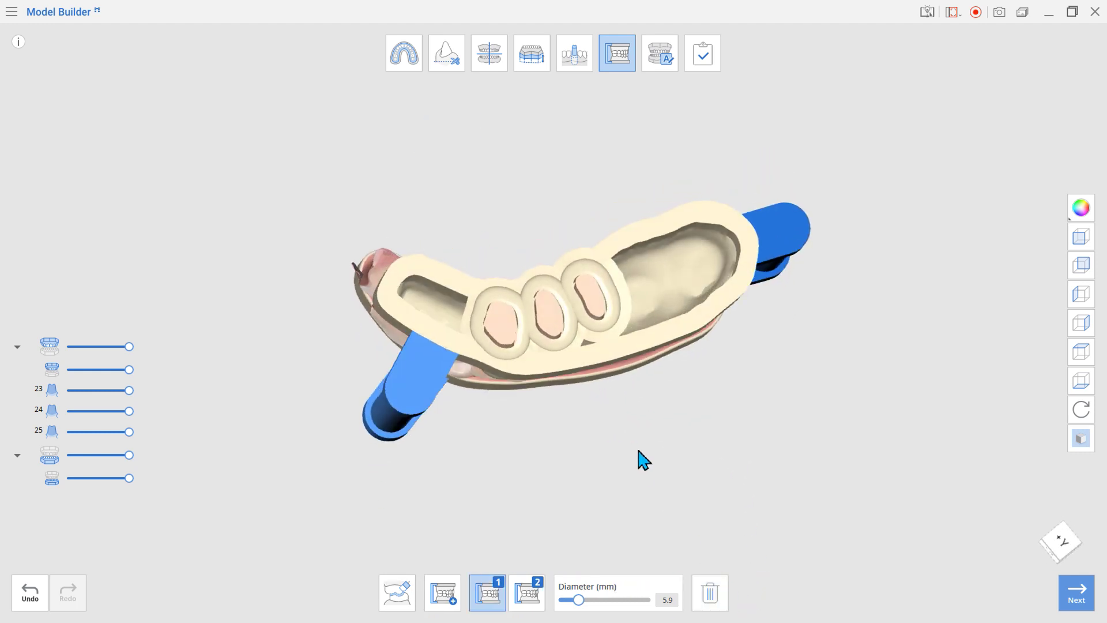
pyautogui.click(409, 368)
pyautogui.moveTo(562, 412); pyautogui.dragTo(555, 382, button='right')
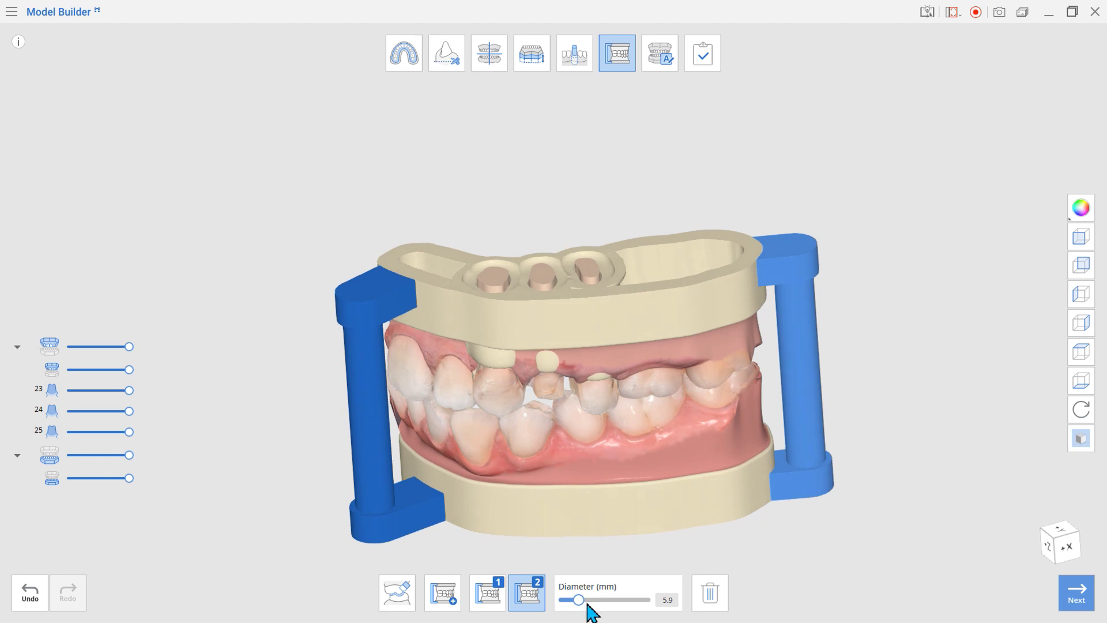
pyautogui.moveTo(580, 602)
pyautogui.mouseDown()
pyautogui.moveTo(611, 606)
pyautogui.moveTo(555, 604)
pyautogui.moveTo(575, 601)
pyautogui.mouseUp()
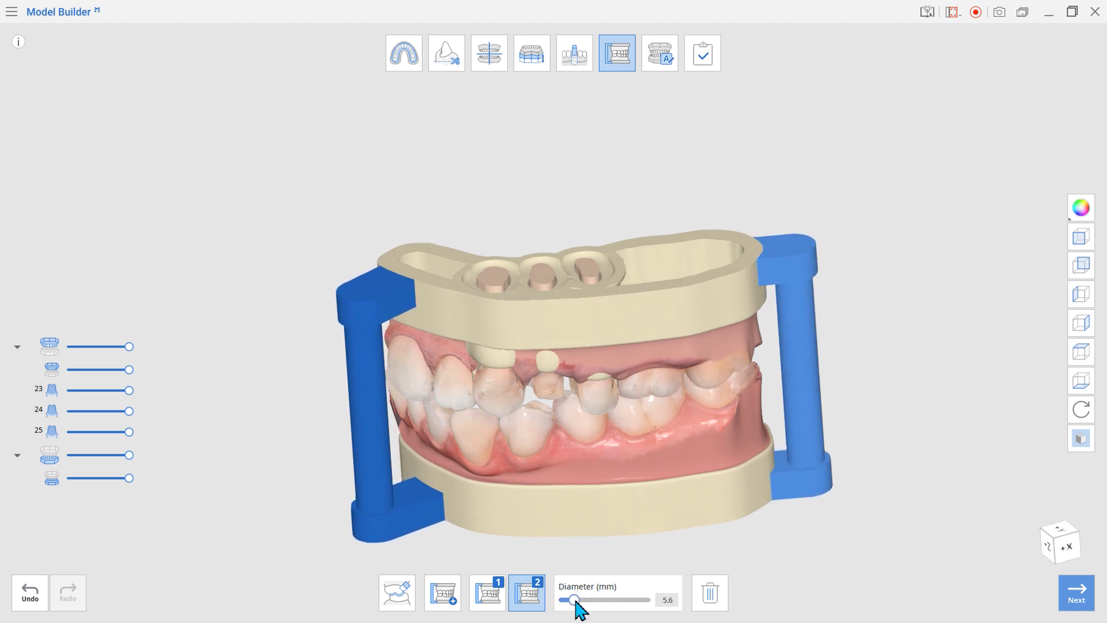
pyautogui.moveTo(690, 575); pyautogui.dragTo(684, 513, button='right')
pyautogui.click(1076, 592)
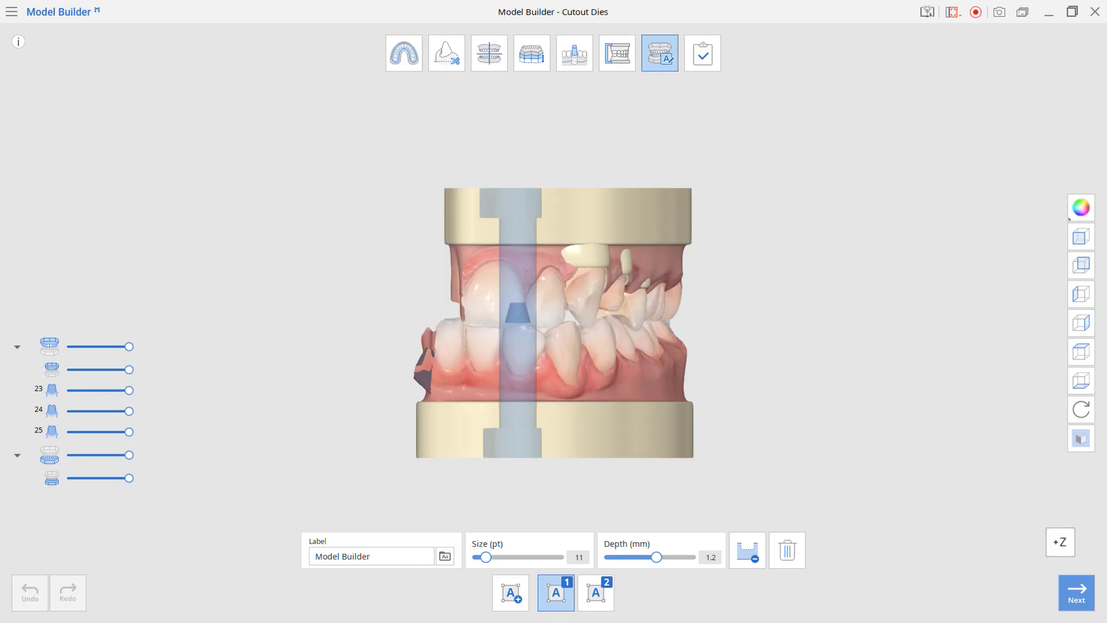
# Edit the lower base label to 'Model Builder Edu' in Open Sans Extrabold.
pyautogui.moveTo(652, 408); pyautogui.dragTo(624, 234, button='right')
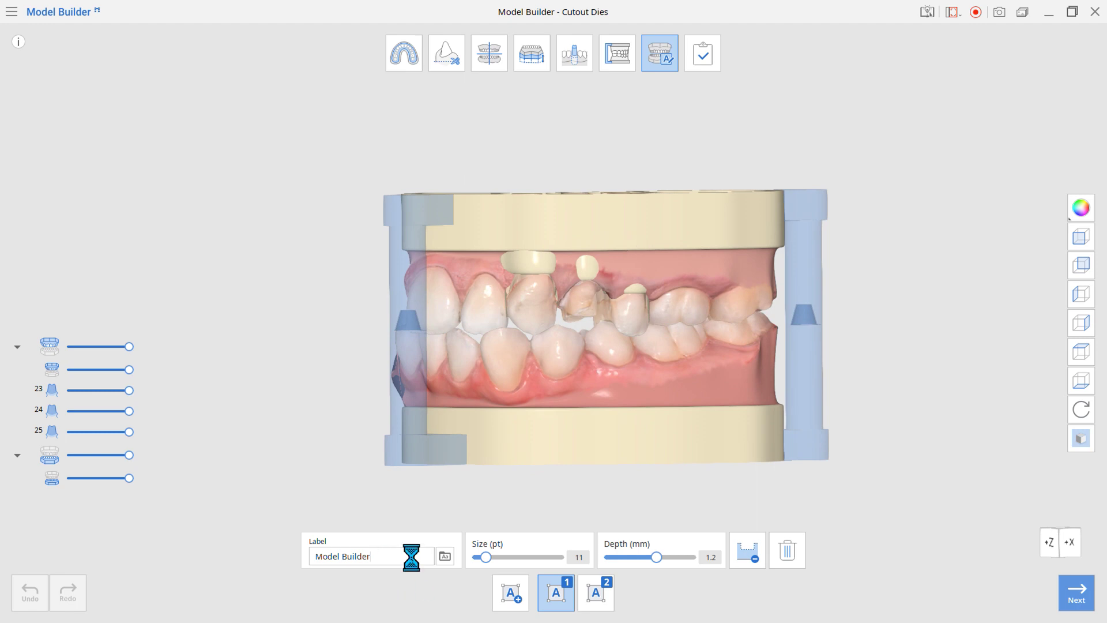
pyautogui.write('Edu')
pyautogui.click(445, 555)
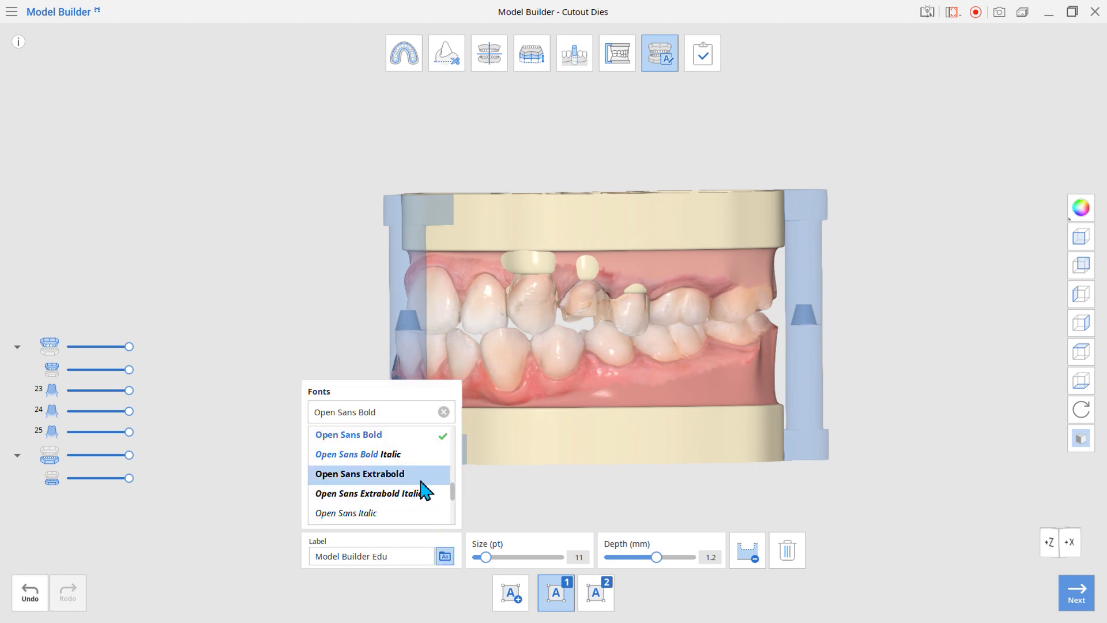
pyautogui.click(420, 488)
pyautogui.click(448, 557)
# Slide the 'Model Builder' label into position along the upper base.
pyautogui.moveTo(500, 416); pyautogui.dragTo(755, 374, button='right')
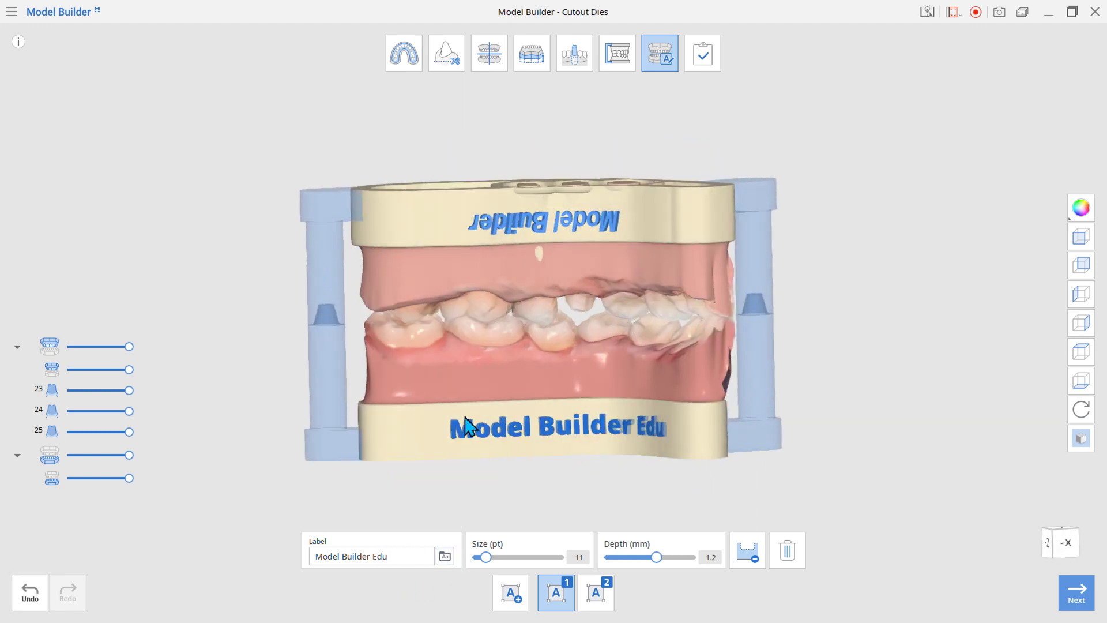
pyautogui.moveTo(712, 425); pyautogui.dragTo(571, 383, button='right')
pyautogui.click(596, 593)
pyautogui.moveTo(735, 323); pyautogui.dragTo(975, 369, button='right')
pyautogui.moveTo(611, 272); pyautogui.dragTo(728, 344)
pyautogui.moveTo(750, 357); pyautogui.dragTo(536, 323, button='right')
pyautogui.moveTo(441, 267); pyautogui.dragTo(639, 261)
pyautogui.moveTo(649, 265); pyautogui.dragTo(539, 274, button='right')
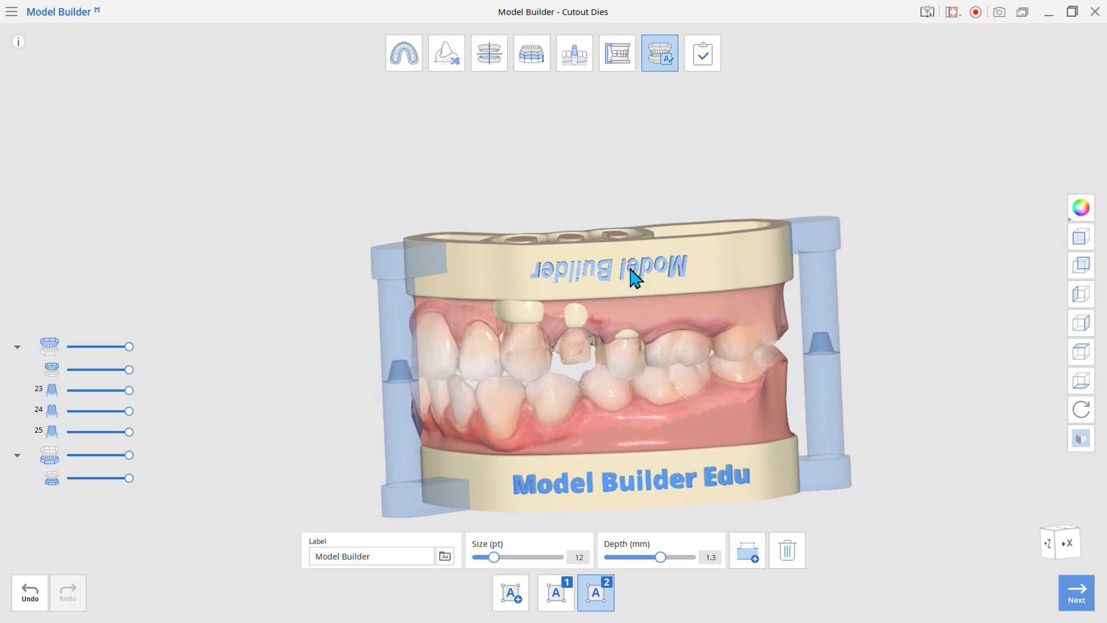
pyautogui.moveTo(629, 267); pyautogui.dragTo(632, 269)
# Set the labels to size 12 and 1.5 mm depth, then finish and save under the default name.
pyautogui.click(564, 587)
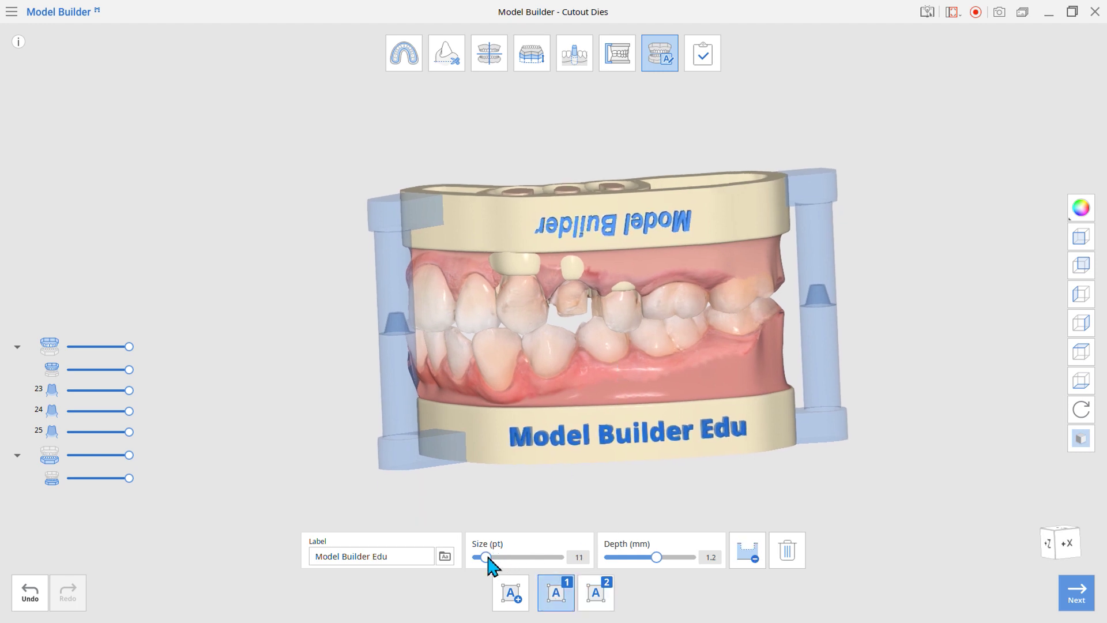
pyautogui.moveTo(489, 562)
pyautogui.mouseDown()
pyautogui.moveTo(514, 563)
pyautogui.moveTo(500, 566)
pyautogui.mouseUp()
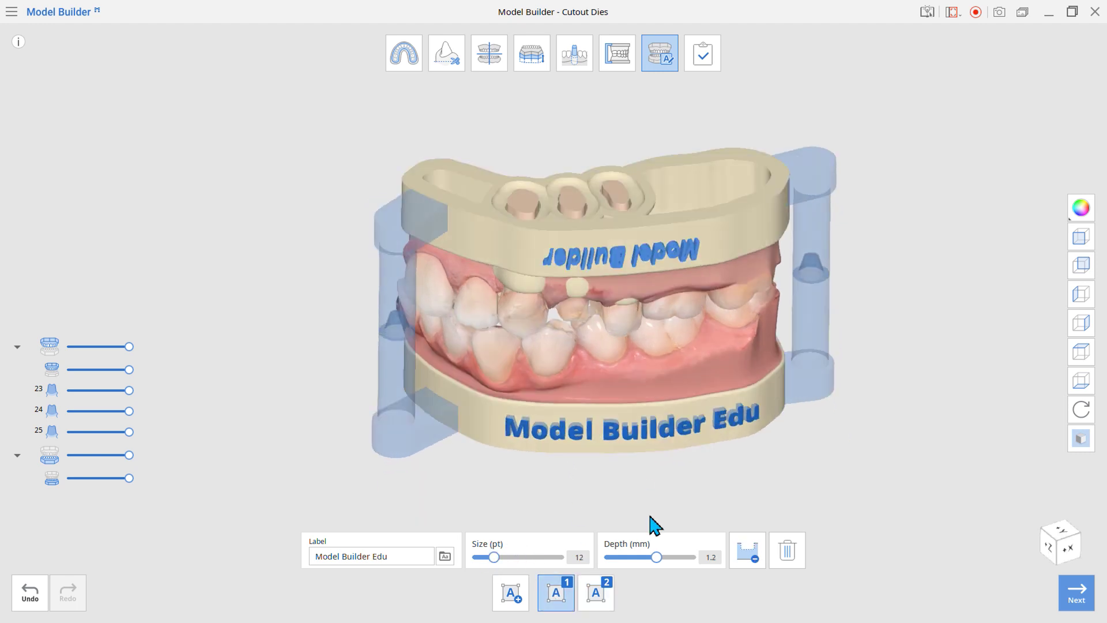
pyautogui.moveTo(659, 558); pyautogui.dragTo(669, 562)
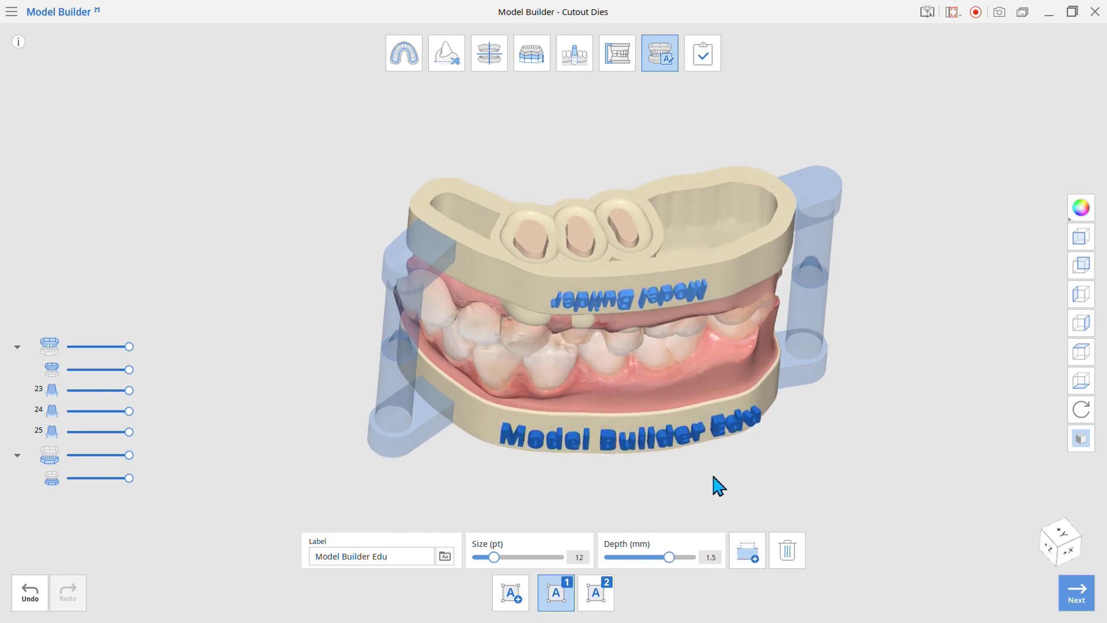
pyautogui.click(1087, 600)
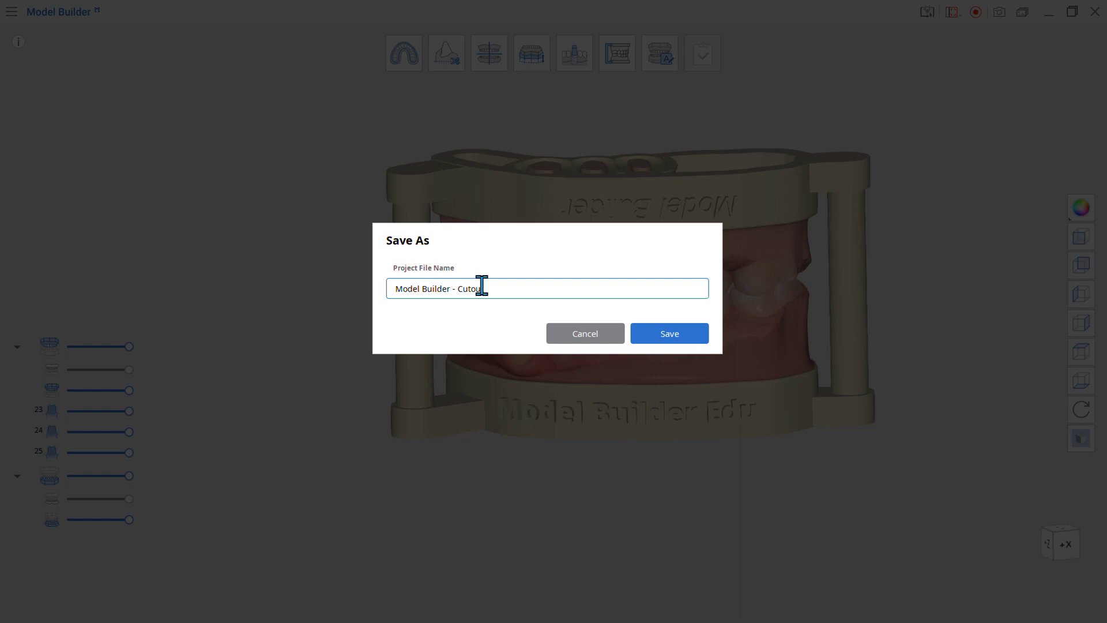
pyautogui.click(686, 335)
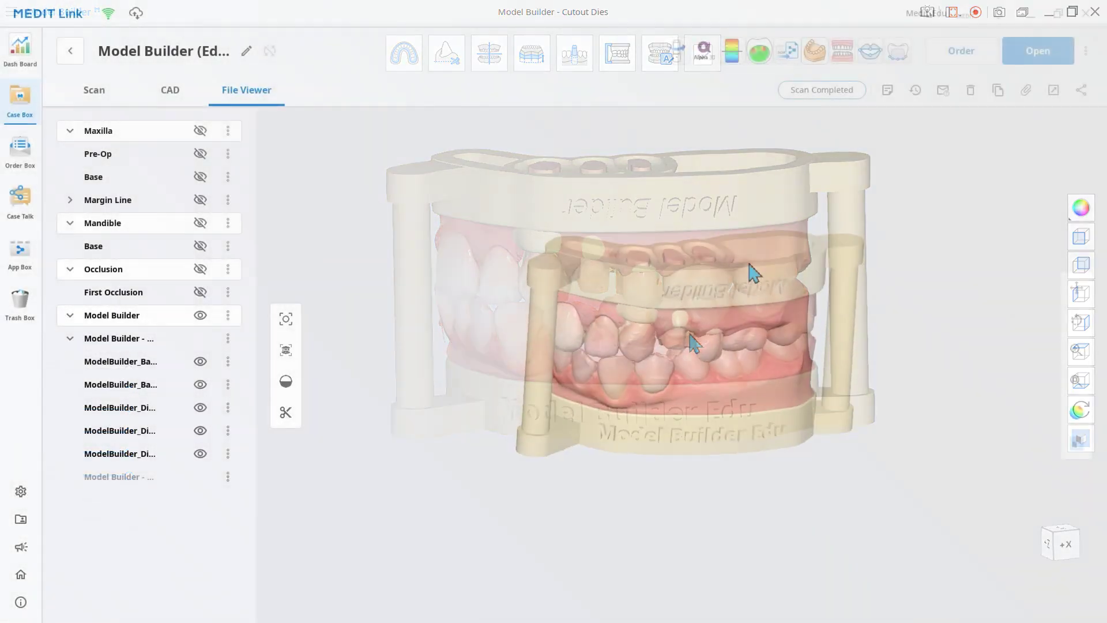
# In File Viewer, hide both ModelBuilder base parts to inspect the dies, then show the bases again.
pyautogui.scroll(2, 689, 314)
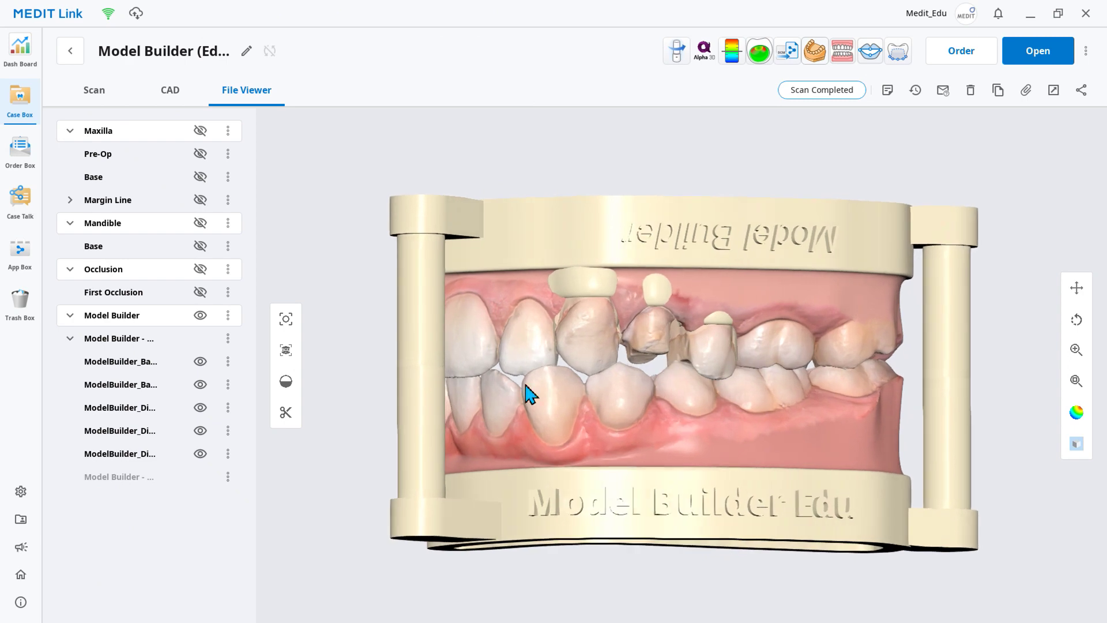
pyautogui.click(200, 367)
pyautogui.click(200, 385)
pyautogui.moveTo(672, 478); pyautogui.dragTo(671, 333, button='right')
pyautogui.moveTo(672, 345)
pyautogui.mouseDown()
pyautogui.moveTo(690, 346)
pyautogui.moveTo(668, 363)
pyautogui.mouseUp()
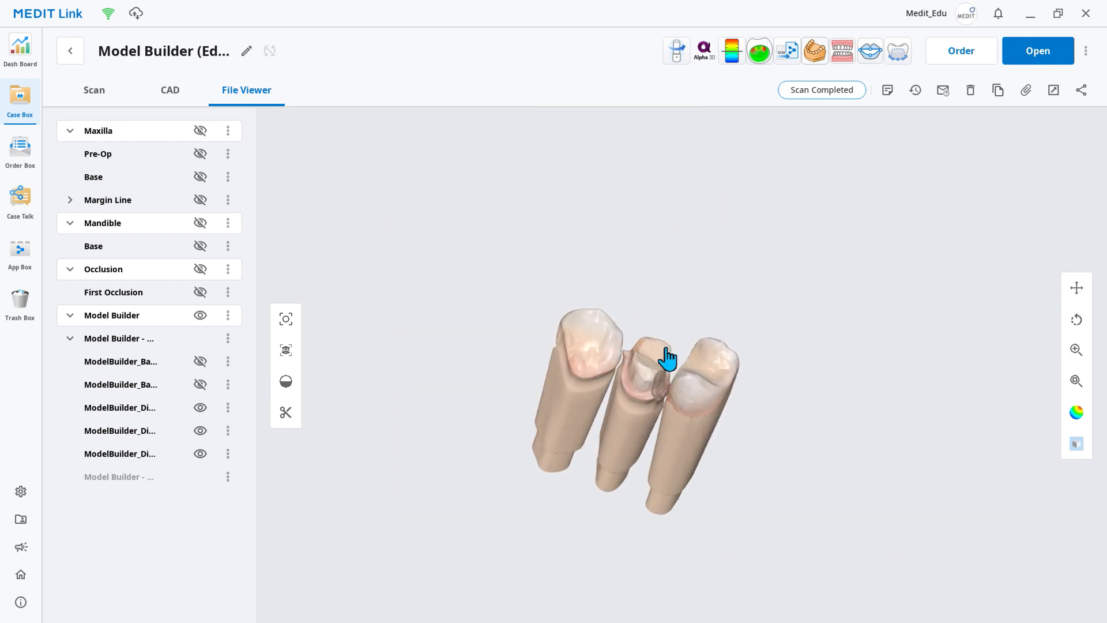
pyautogui.click(200, 360)
pyautogui.moveTo(672, 441); pyautogui.dragTo(640, 517)
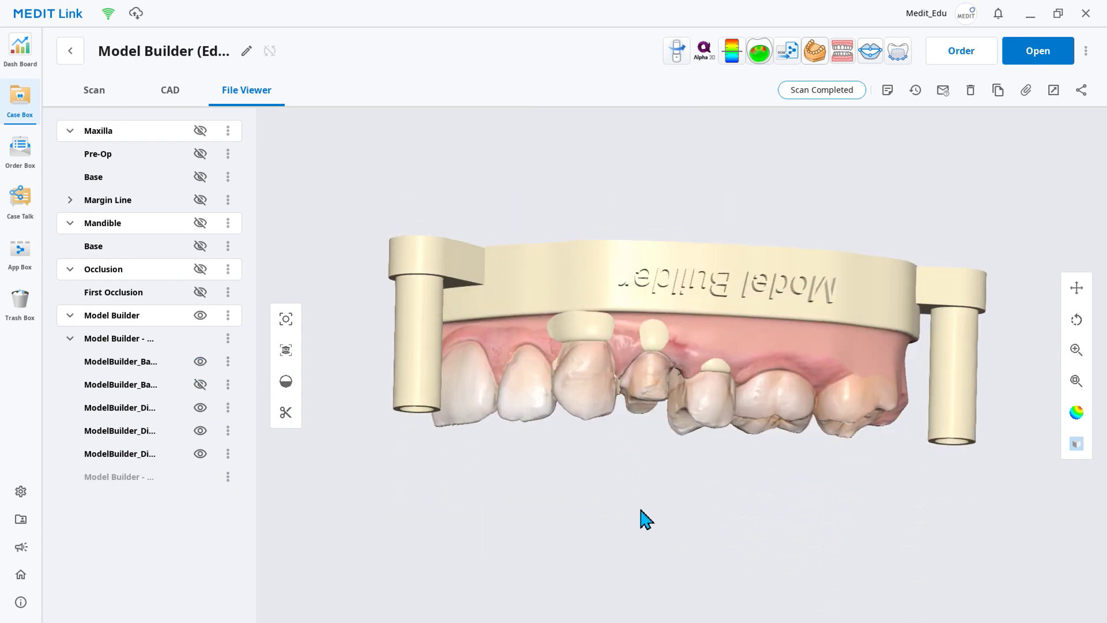
pyautogui.click(200, 384)
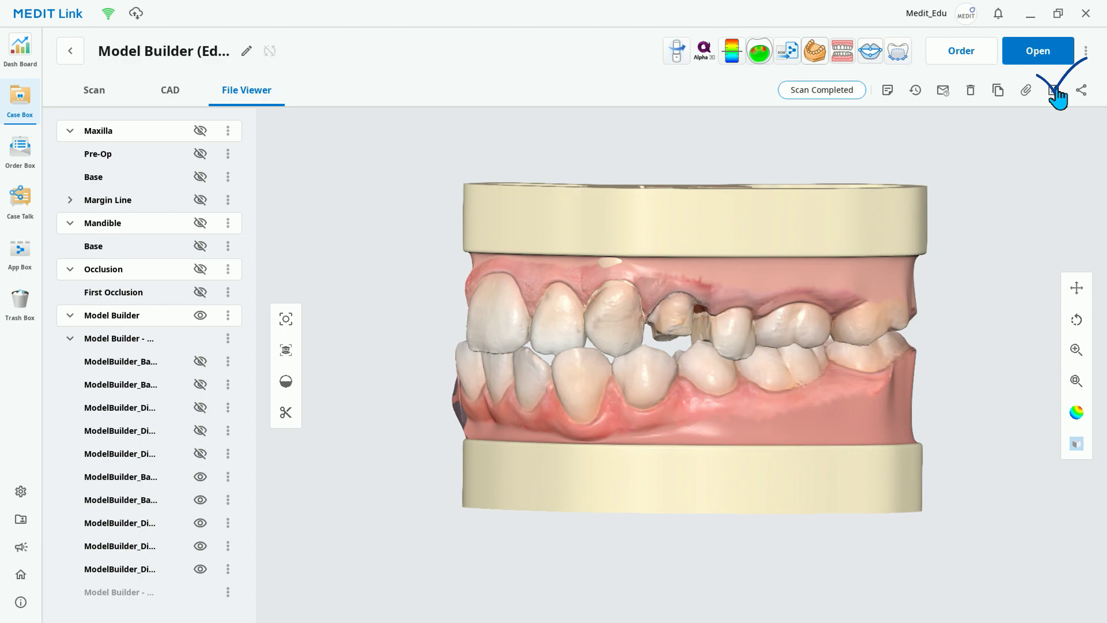
pyautogui.click(1054, 90)
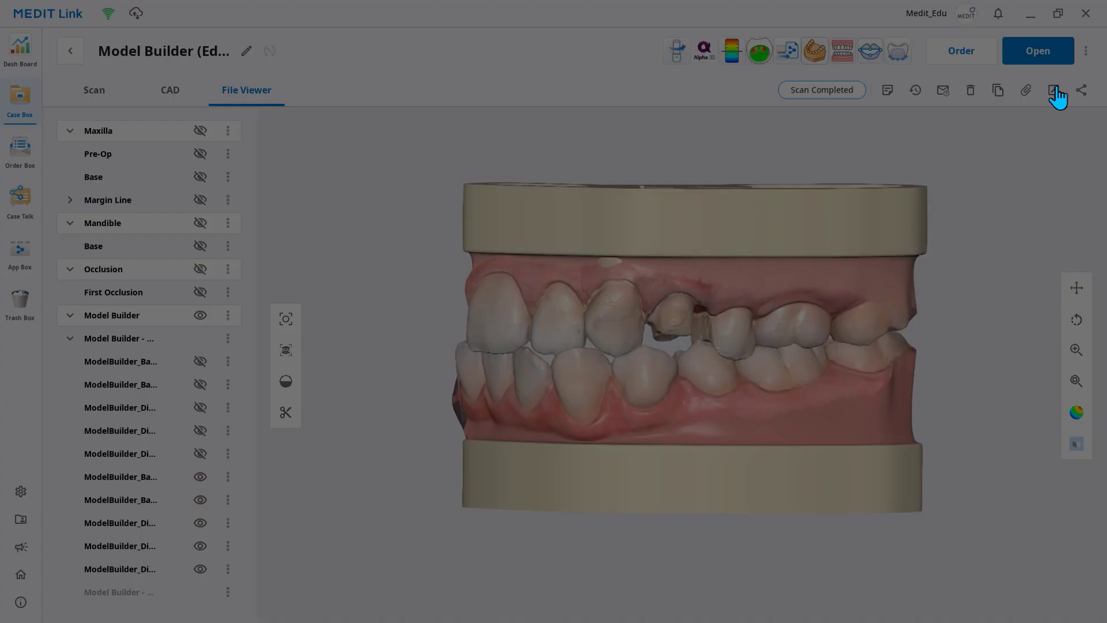